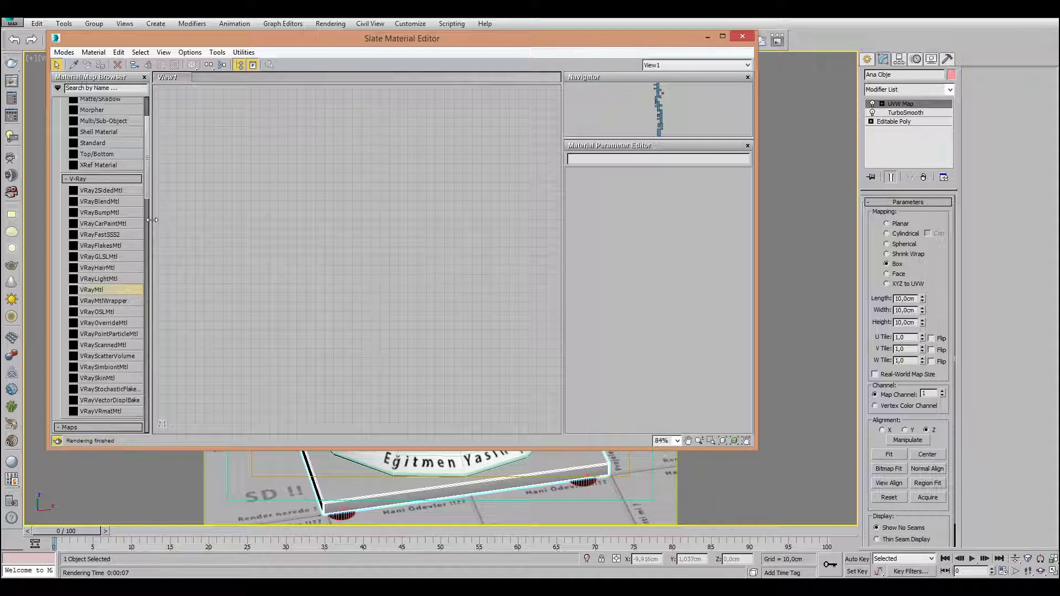
# Create a VRayMtl node, Material #35, with an enlarged preview sphere, and open its parameters
pyautogui.moveTo(101, 289); pyautogui.dragTo(438, 201)
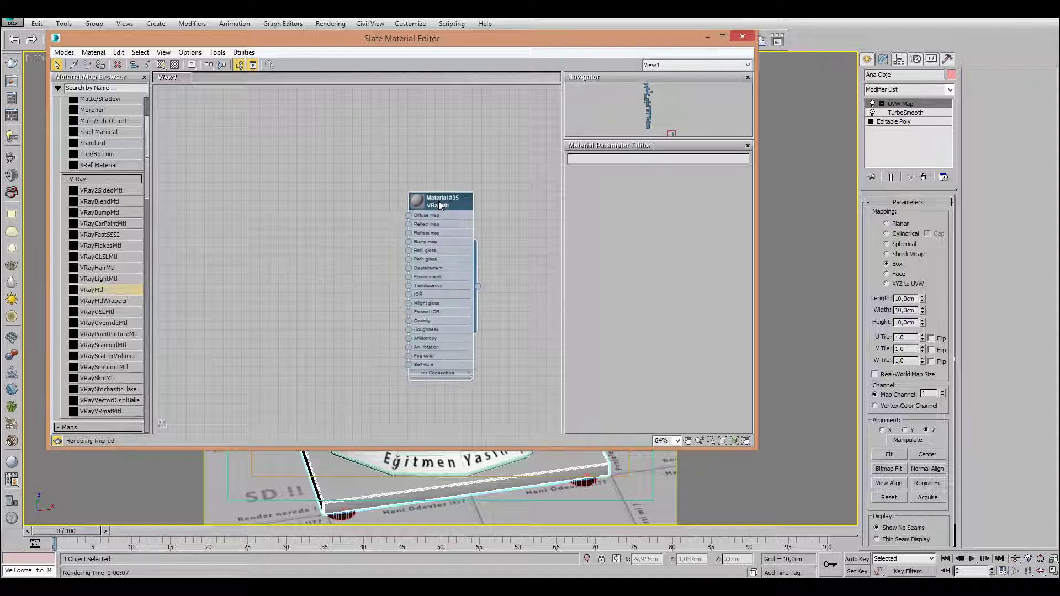
pyautogui.click(415, 204)
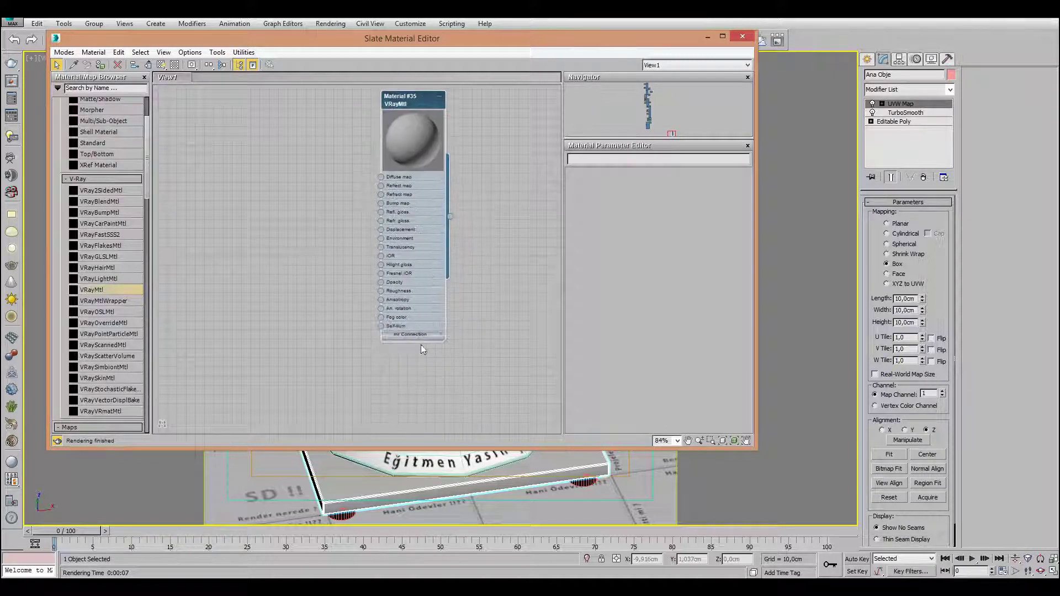
pyautogui.moveTo(443, 343); pyautogui.dragTo(533, 404)
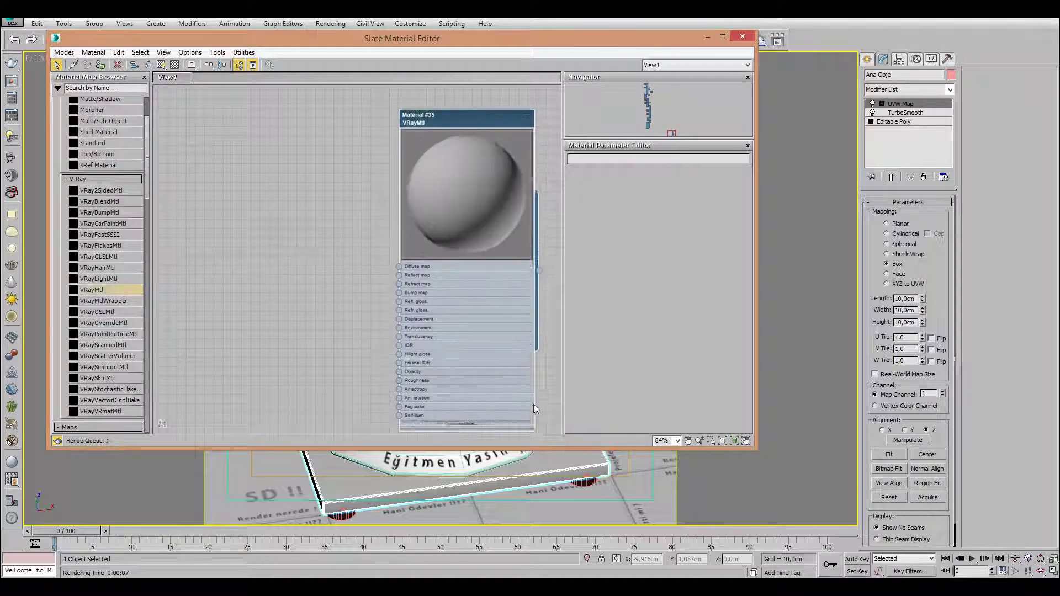
pyautogui.doubleClick(423, 121)
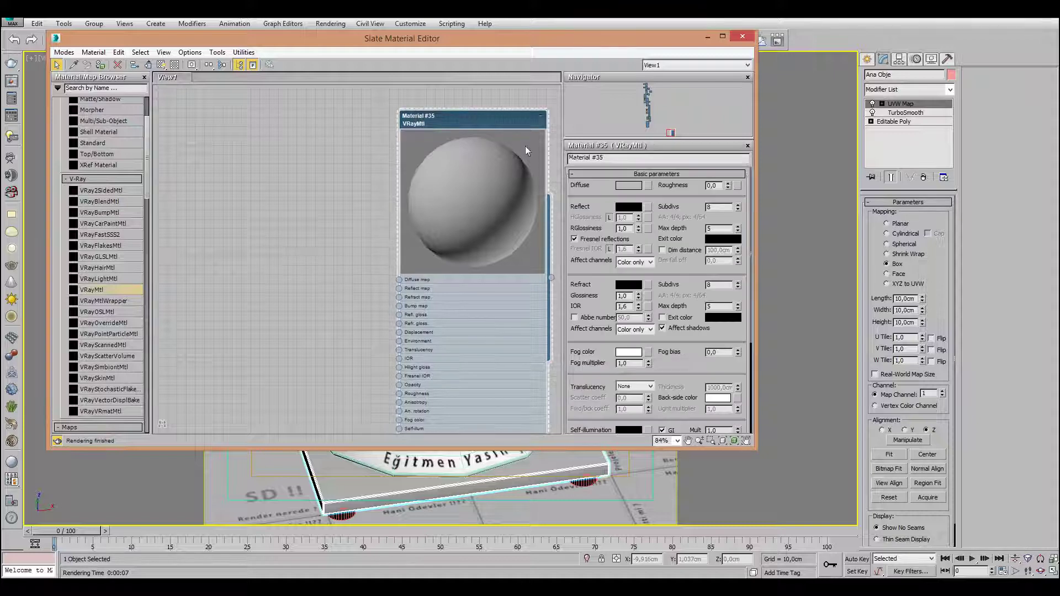
# Rename the material to 'Tuğla Malzemesi' and place a Substance map node, Map #65, beside it
pyautogui.click(623, 158)
pyautogui.write('Tuğla Malzemesi')
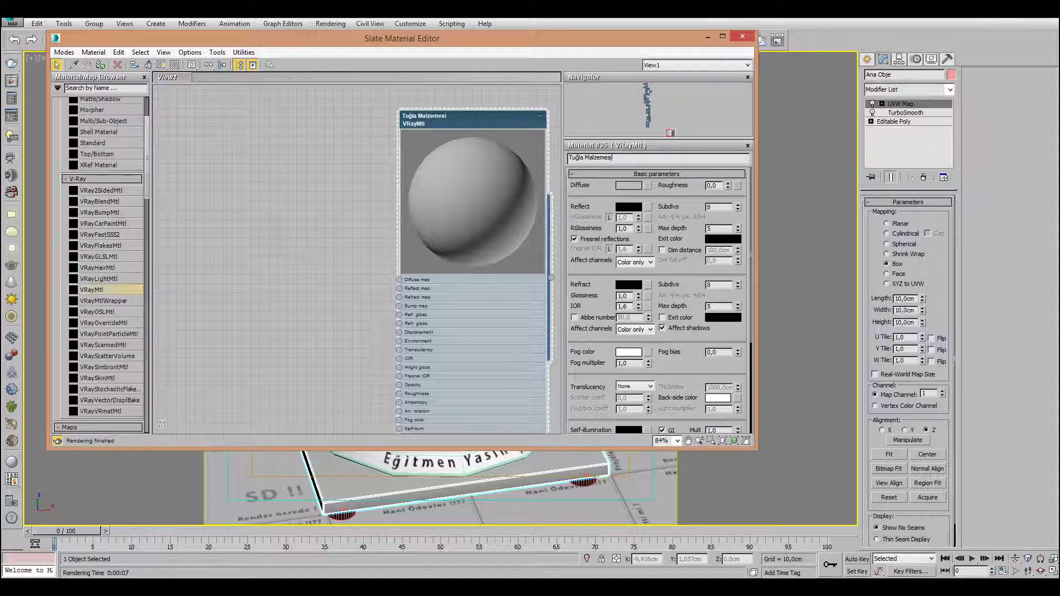
pyautogui.press('Return')
pyautogui.scroll(-2, 345, 283)
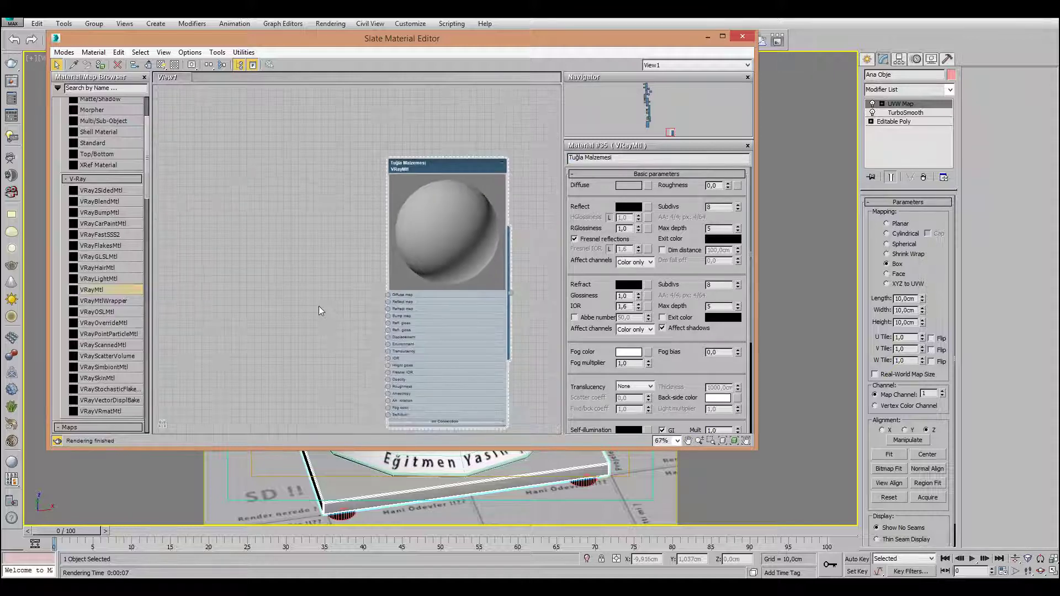
pyautogui.moveTo(148, 178); pyautogui.dragTo(239, 251)
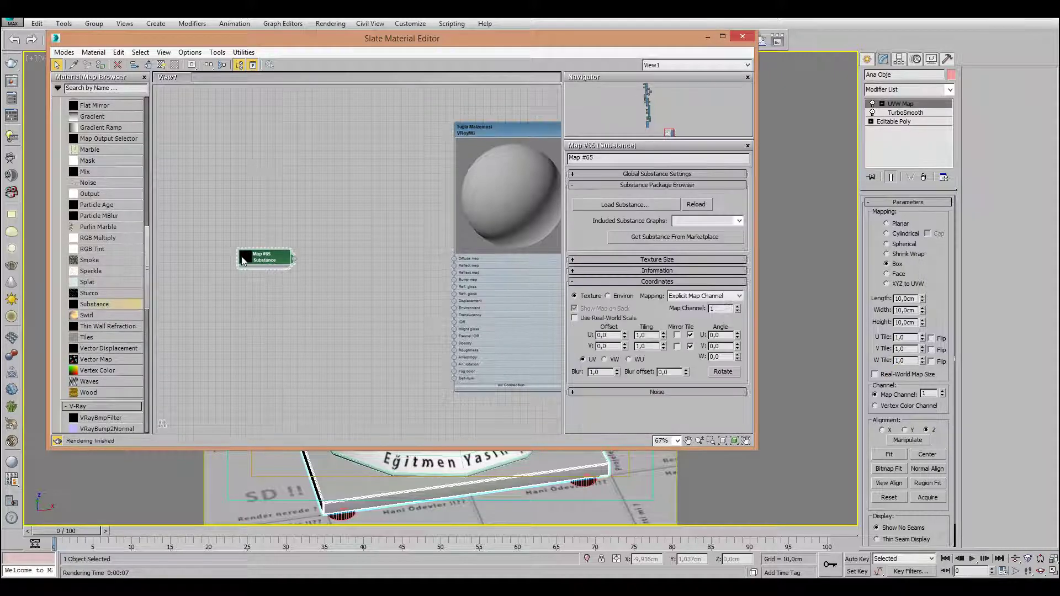
# Load BrickWall_02.sbsar from the textures folder into the Substance map node, Map #65
pyautogui.moveTo(290, 319); pyautogui.dragTo(330, 380)
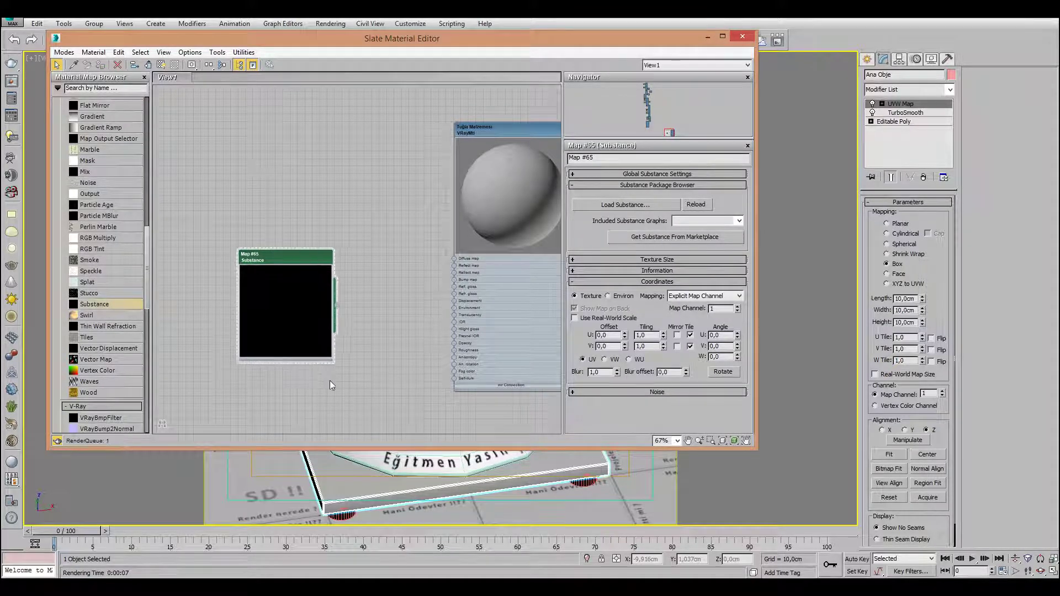
pyautogui.moveTo(304, 342); pyautogui.dragTo(260, 298)
pyautogui.click(612, 202)
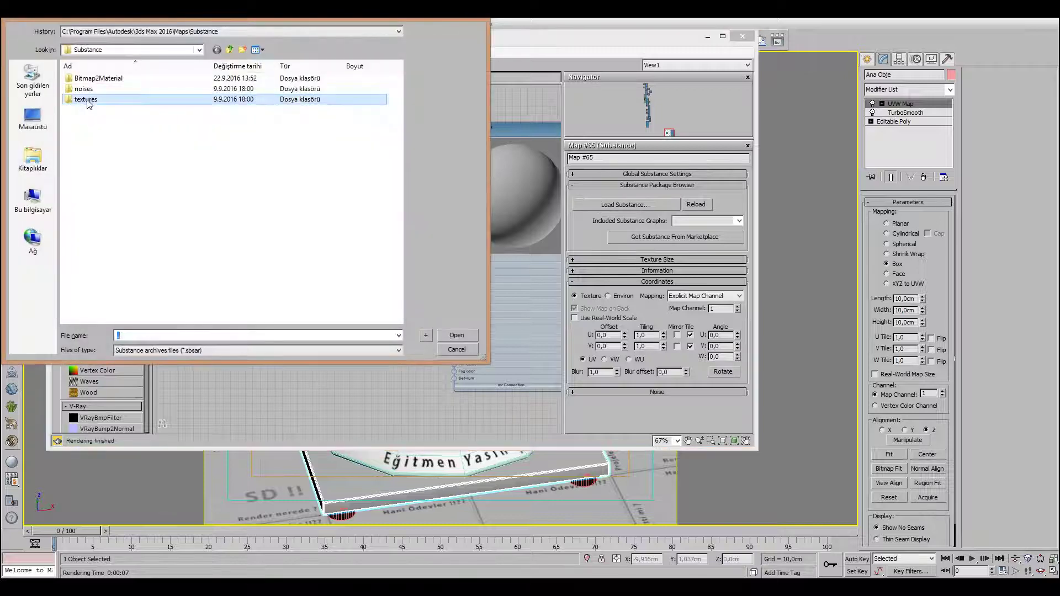
pyautogui.doubleClick(83, 101)
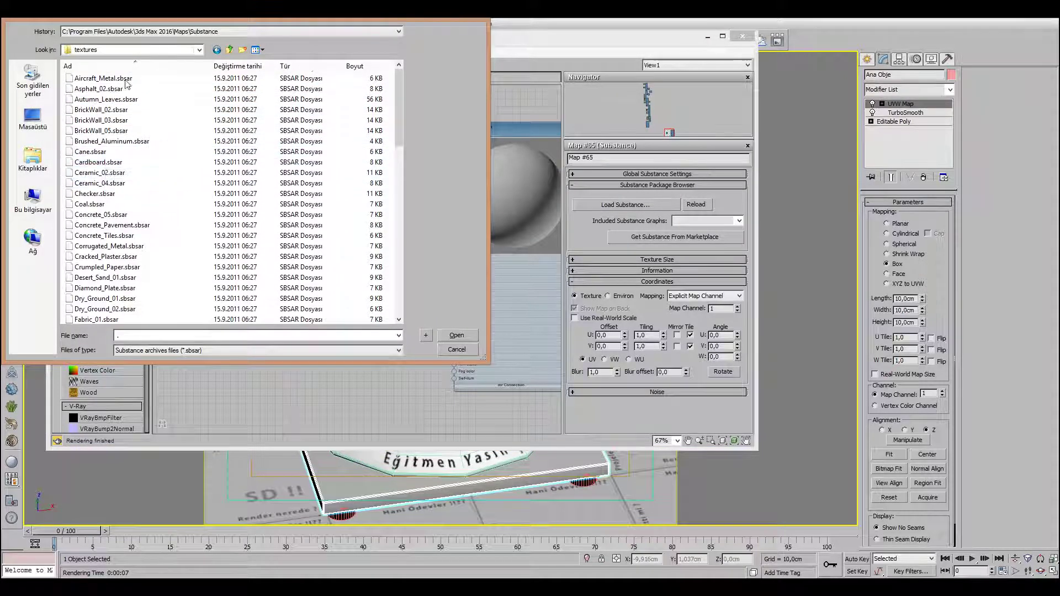
pyautogui.doubleClick(101, 109)
pyautogui.moveTo(283, 324); pyautogui.dragTo(358, 312, button='middle')
pyautogui.scroll(2, 358, 313)
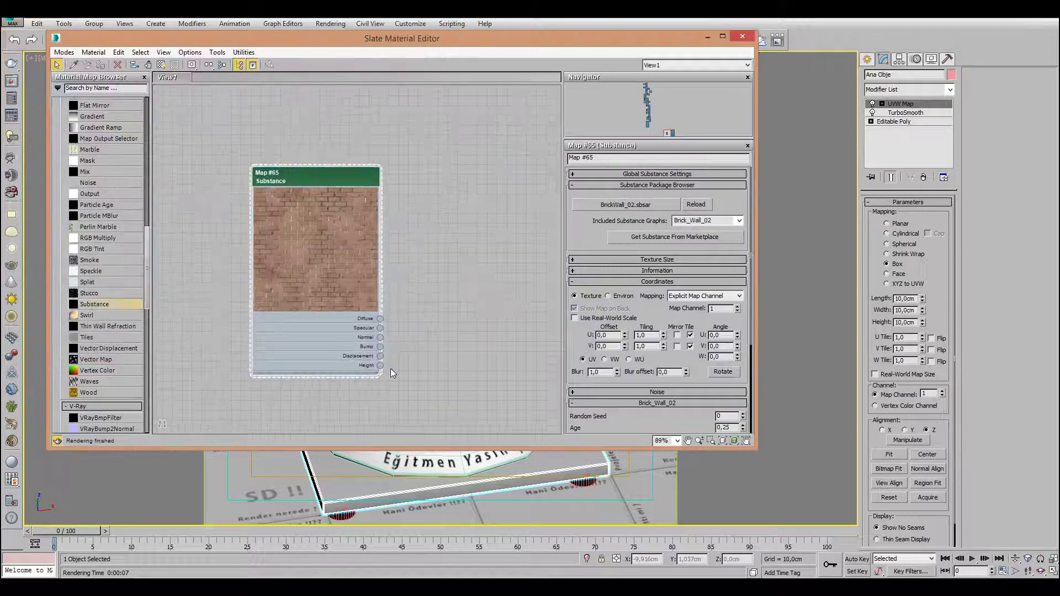
# Arrange the Substance and Tuğla Malzemesi nodes, then wire brick Diffuse to diffuse and Specular to reflect
pyautogui.moveTo(381, 377); pyautogui.dragTo(448, 444)
pyautogui.moveTo(360, 383); pyautogui.dragTo(284, 312, button='middle')
pyautogui.scroll(-3, 316, 307)
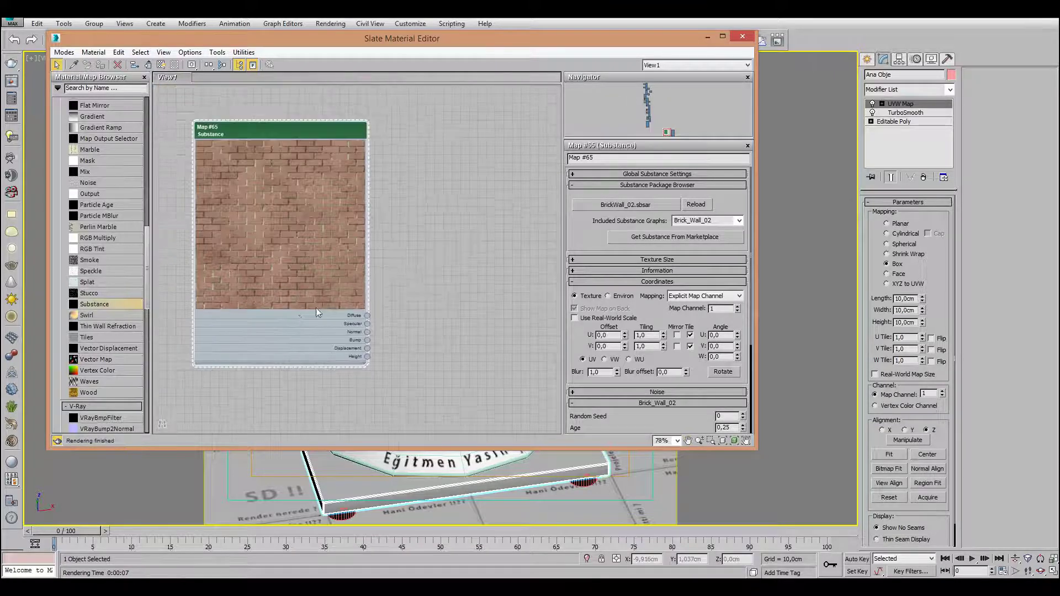
pyautogui.moveTo(365, 303); pyautogui.dragTo(323, 277, button='middle')
pyautogui.moveTo(547, 329); pyautogui.dragTo(548, 274)
pyautogui.moveTo(378, 288); pyautogui.dragTo(345, 313, button='middle')
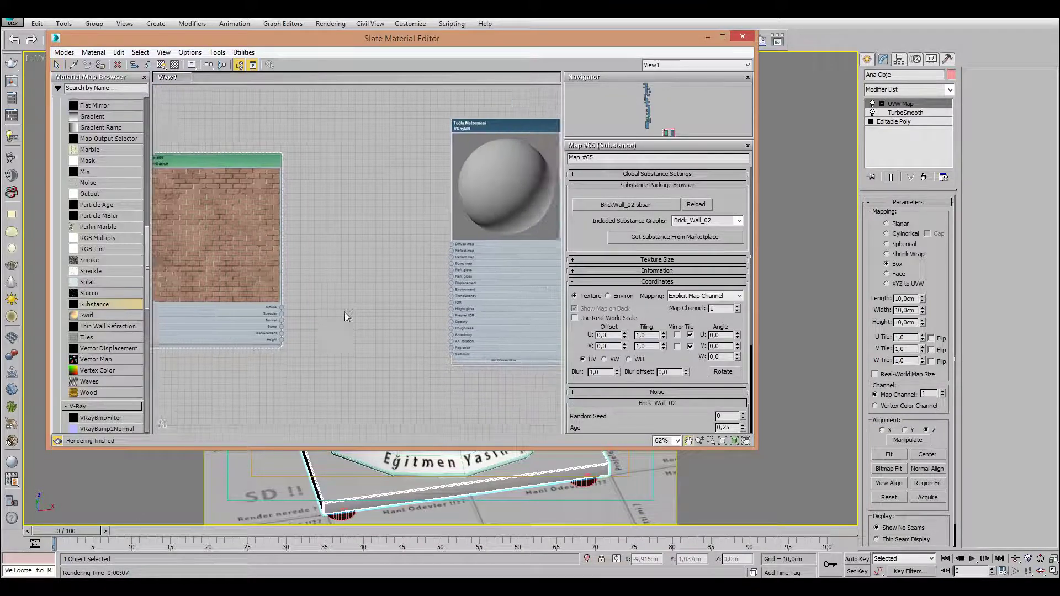
pyautogui.scroll(2, 279, 307)
pyautogui.moveTo(345, 250); pyautogui.dragTo(480, 238)
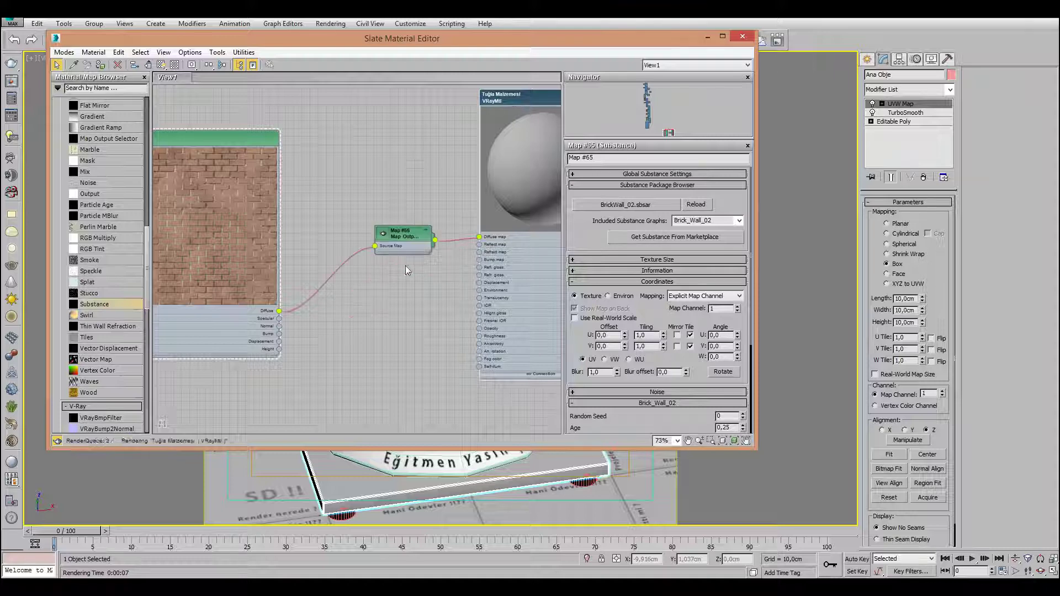
pyautogui.moveTo(279, 319); pyautogui.dragTo(480, 245)
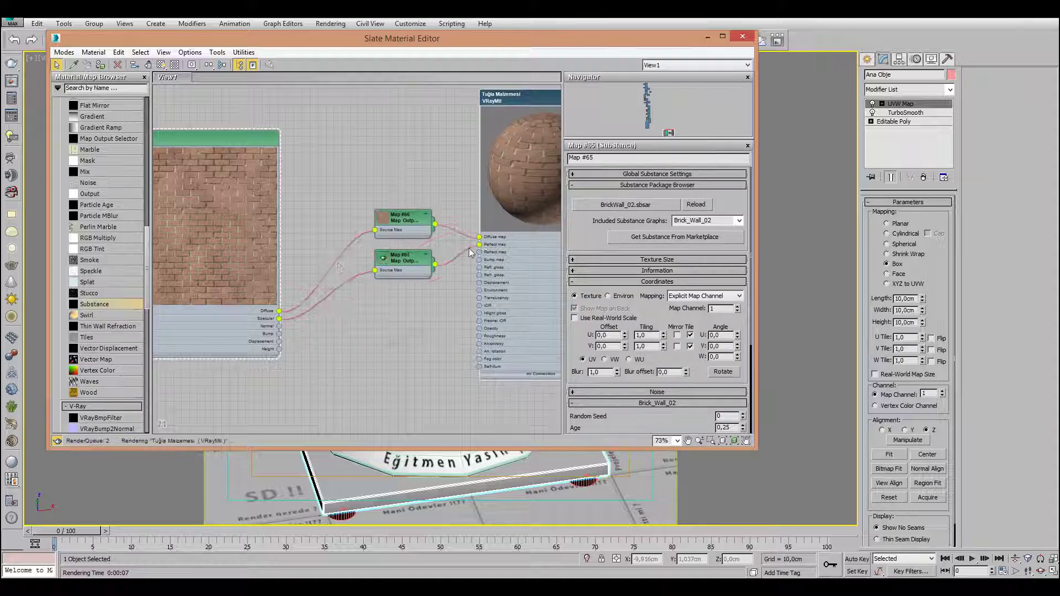
# Add a VRayNormalMap to the bump slot and feed it the brick Normal and Bump outputs
pyautogui.moveTo(148, 274); pyautogui.dragTo(136, 350)
pyautogui.moveTo(110, 300); pyautogui.dragTo(479, 260)
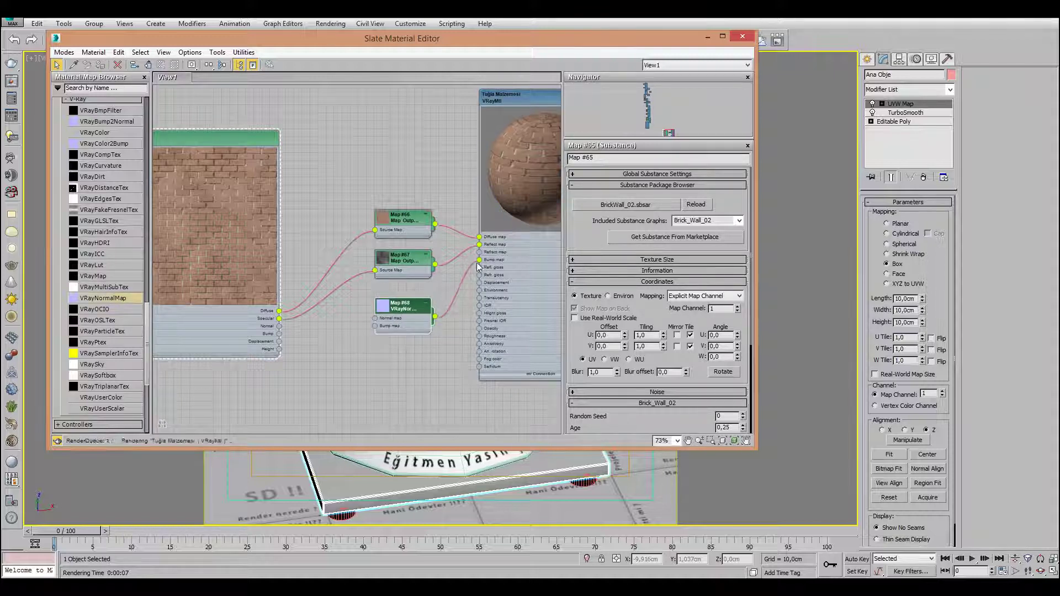
pyautogui.moveTo(358, 295); pyautogui.dragTo(376, 319)
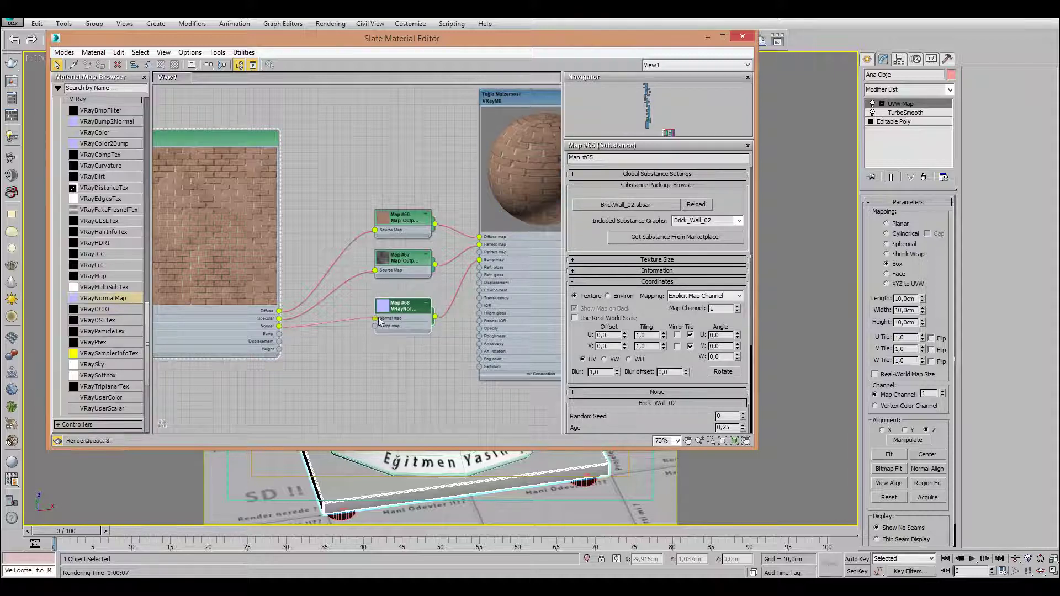
pyautogui.moveTo(237, 329); pyautogui.dragTo(189, 322)
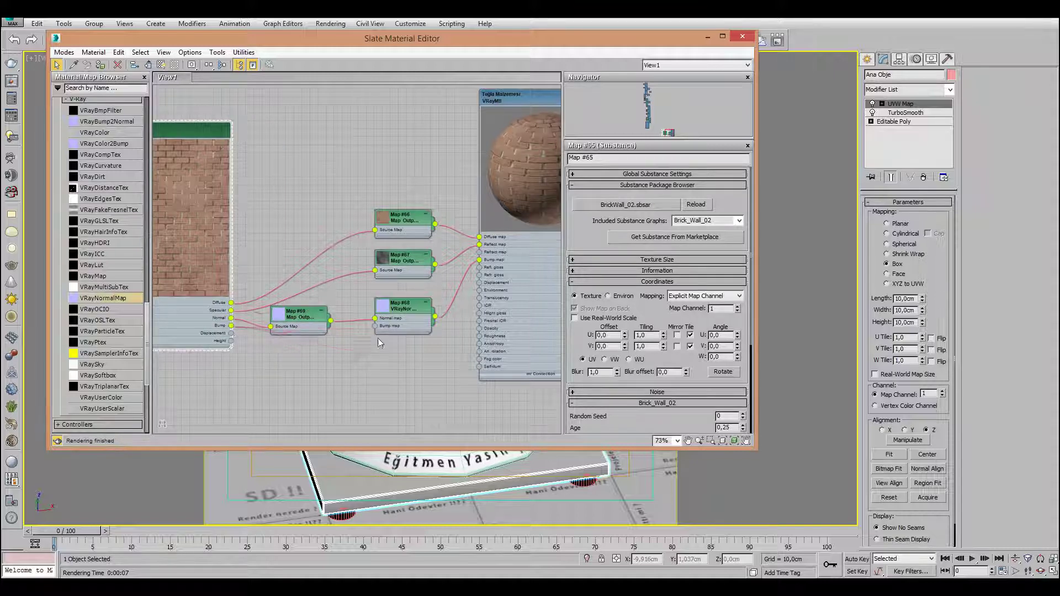
pyautogui.moveTo(377, 338); pyautogui.dragTo(374, 326)
pyautogui.moveTo(469, 179); pyautogui.dragTo(402, 217, button='middle')
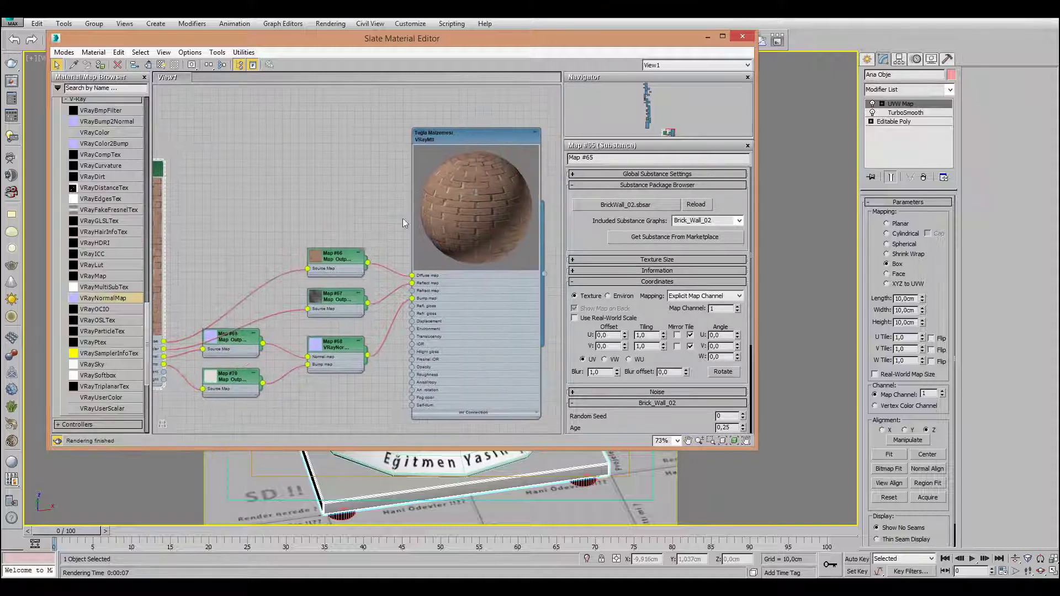
# Turn on the checker preview background, assign Tuğla Malzemesi to the selected object, and minimize the editor
pyautogui.click(473, 135)
pyautogui.click(174, 65)
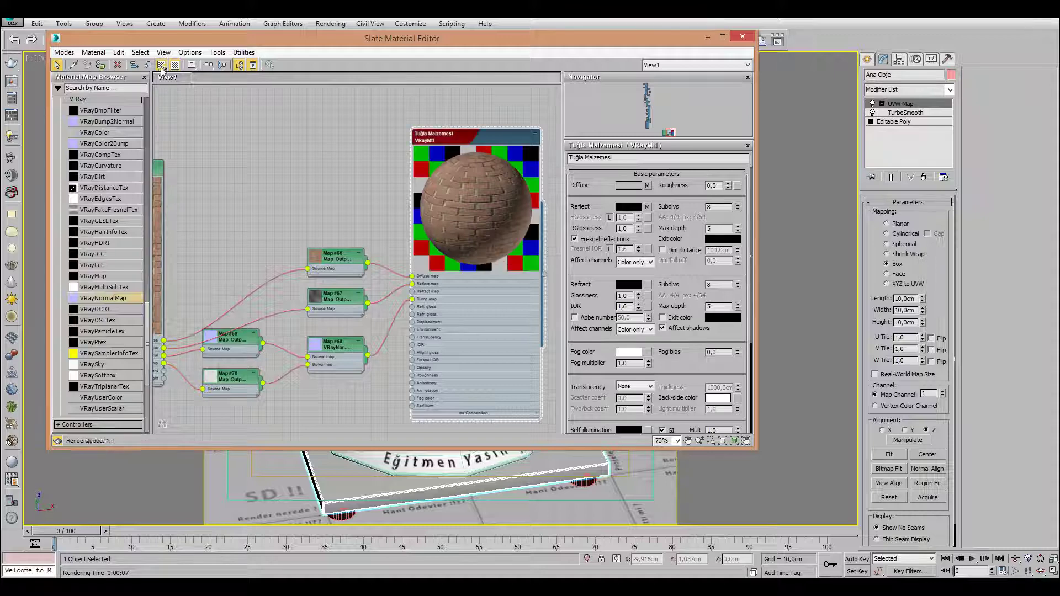
pyautogui.click(100, 64)
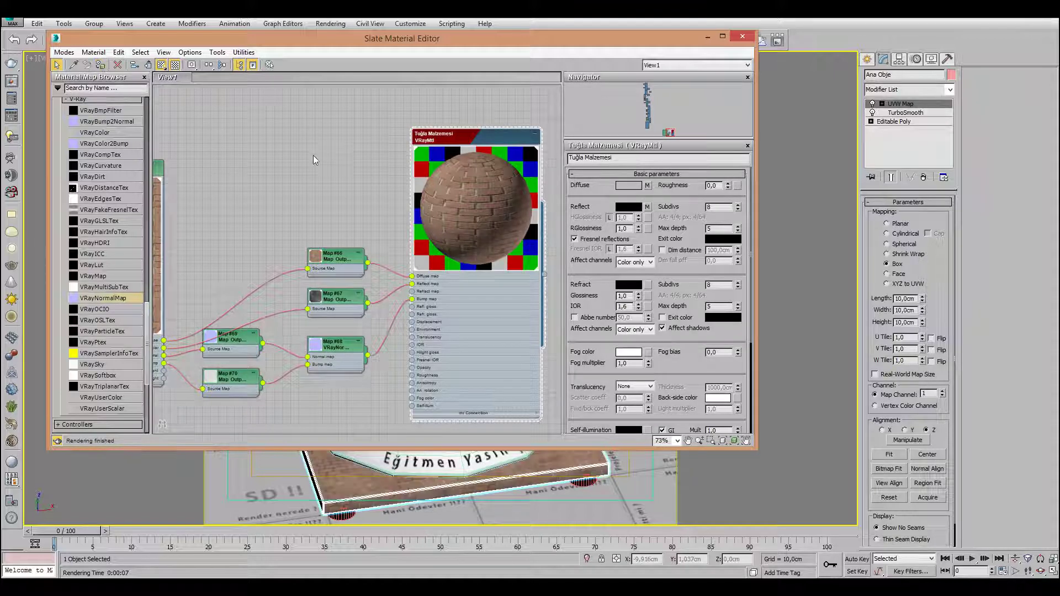
pyautogui.click(707, 35)
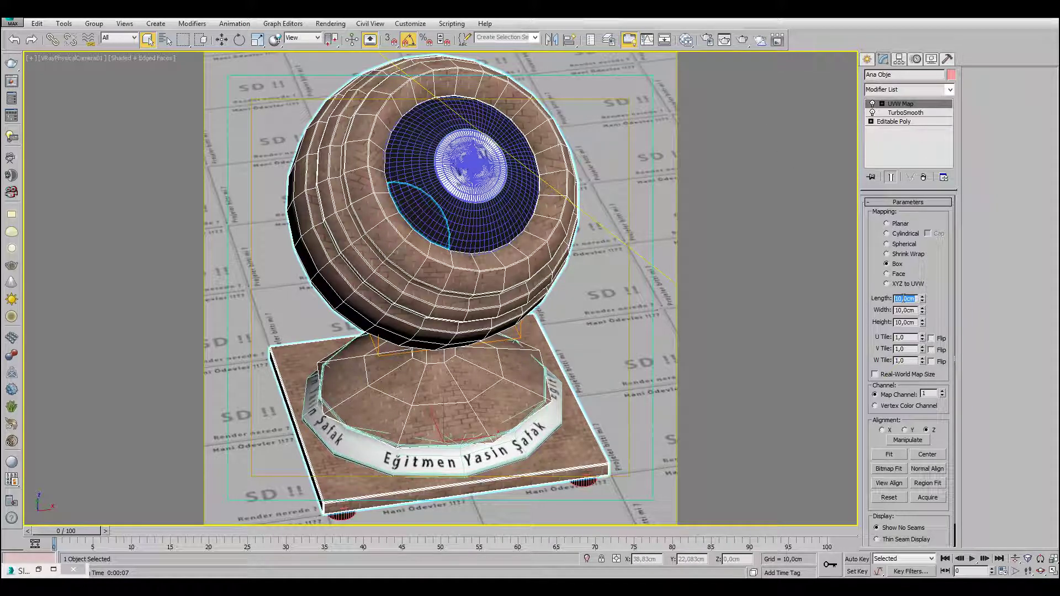
# Set the UVW Map Length, Width and Height to 30 cm, then change all three to 20 cm
pyautogui.write('03')
pyautogui.write('30')
pyautogui.press('Tab')
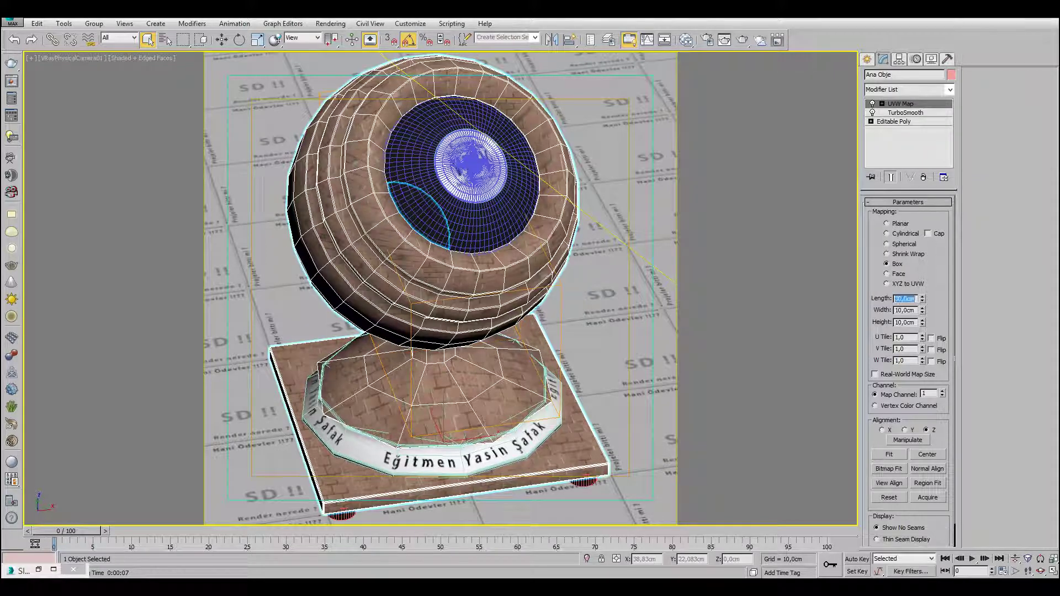
pyautogui.write('30')
pyautogui.press('Tab')
pyautogui.write('30')
pyautogui.press('Return')
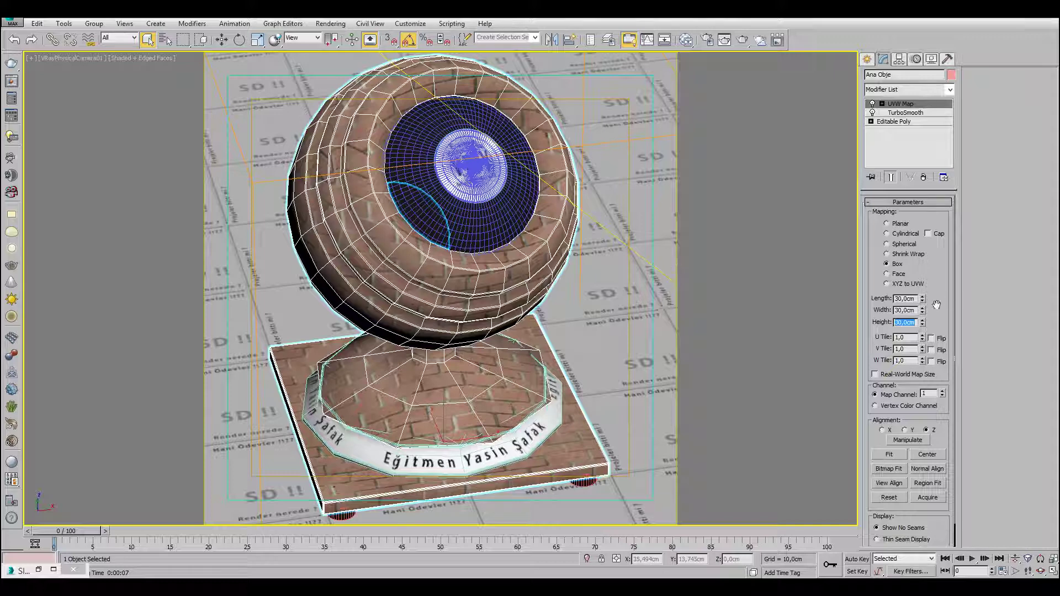
pyautogui.click(904, 298)
pyautogui.write('20')
pyautogui.press('Tab')
pyautogui.write('20')
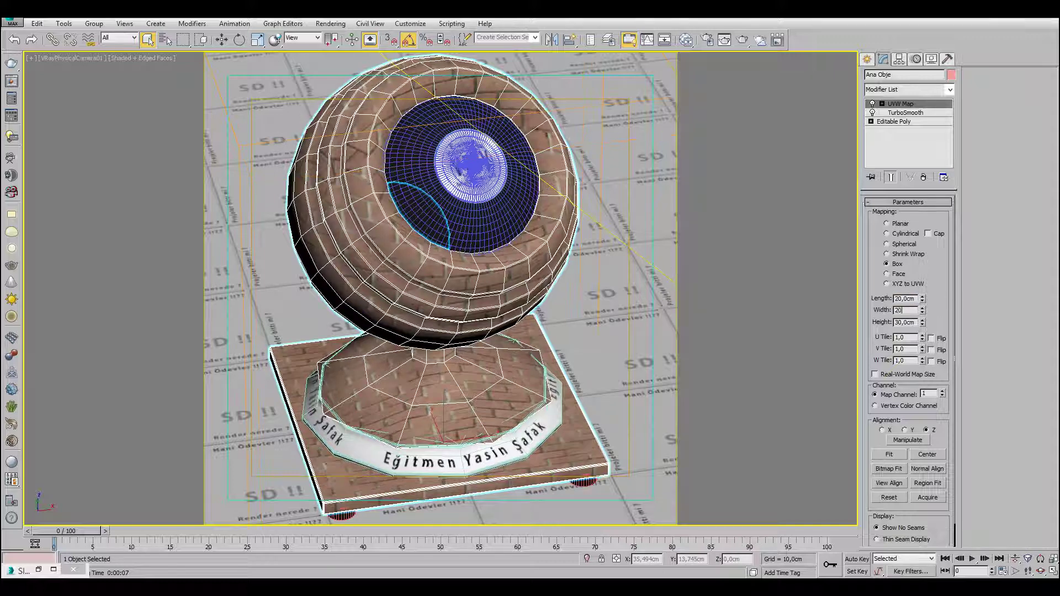
pyautogui.press('Tab')
pyautogui.write('20')
pyautogui.press('Return')
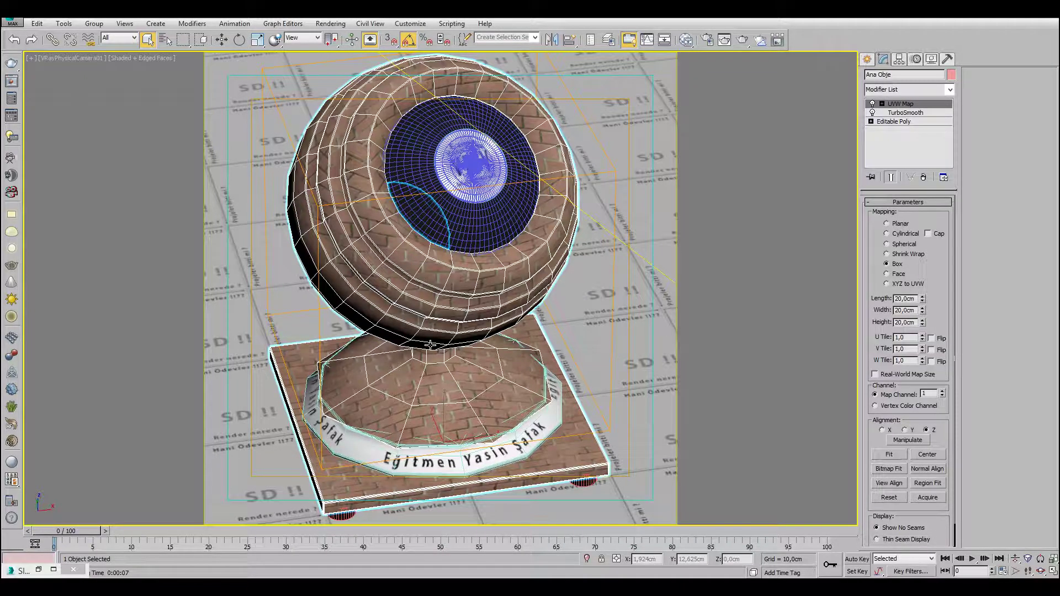
# Reopen the Slate Material Editor with M and pan the node graph to the material
pyautogui.press('m')
pyautogui.moveTo(379, 297); pyautogui.dragTo(474, 234, button='middle')
pyautogui.moveTo(298, 359); pyautogui.dragTo(191, 412, button='middle')
pyautogui.moveTo(414, 314); pyautogui.dragTo(518, 209, button='middle')
pyautogui.moveTo(429, 239); pyautogui.dragTo(403, 288, button='middle')
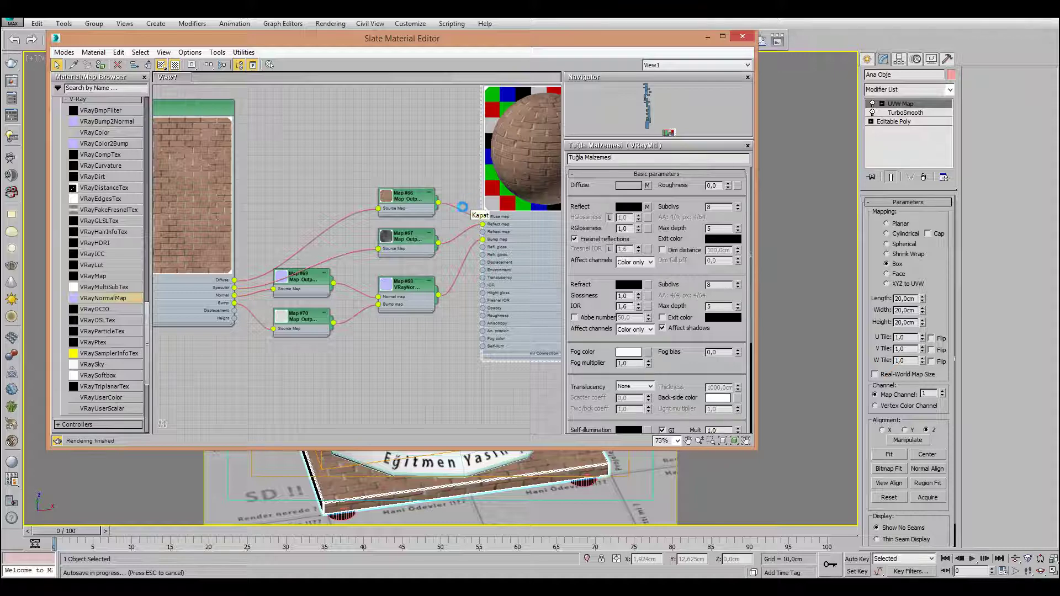
pyautogui.press('Escape')
pyautogui.moveTo(548, 218); pyautogui.dragTo(519, 239, button='middle')
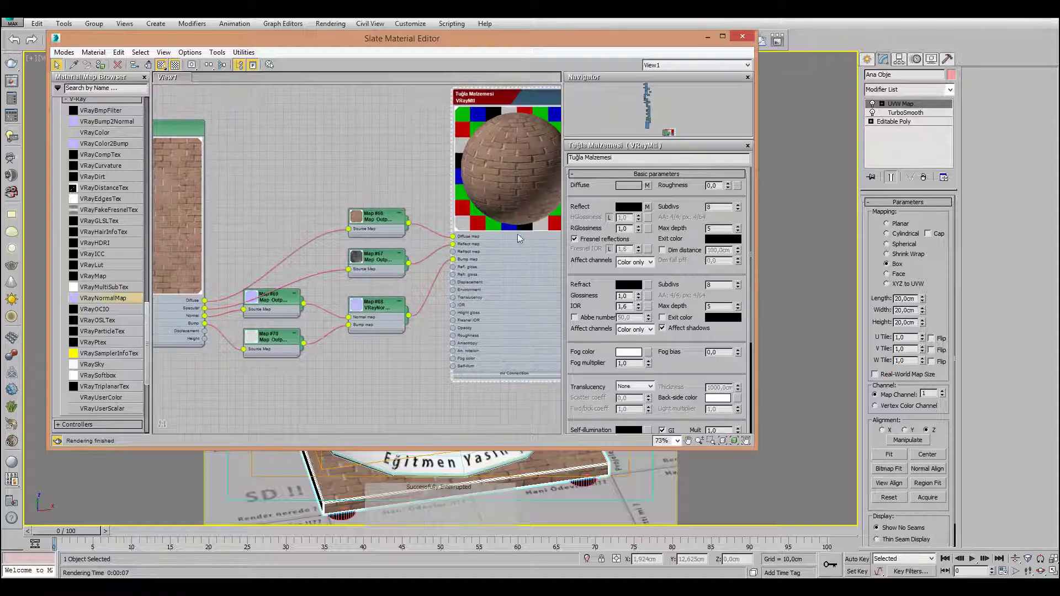
# Close the material editor, render the brick-clad object, and reopen the editor with M
pyautogui.click(741, 38)
pyautogui.click(742, 42)
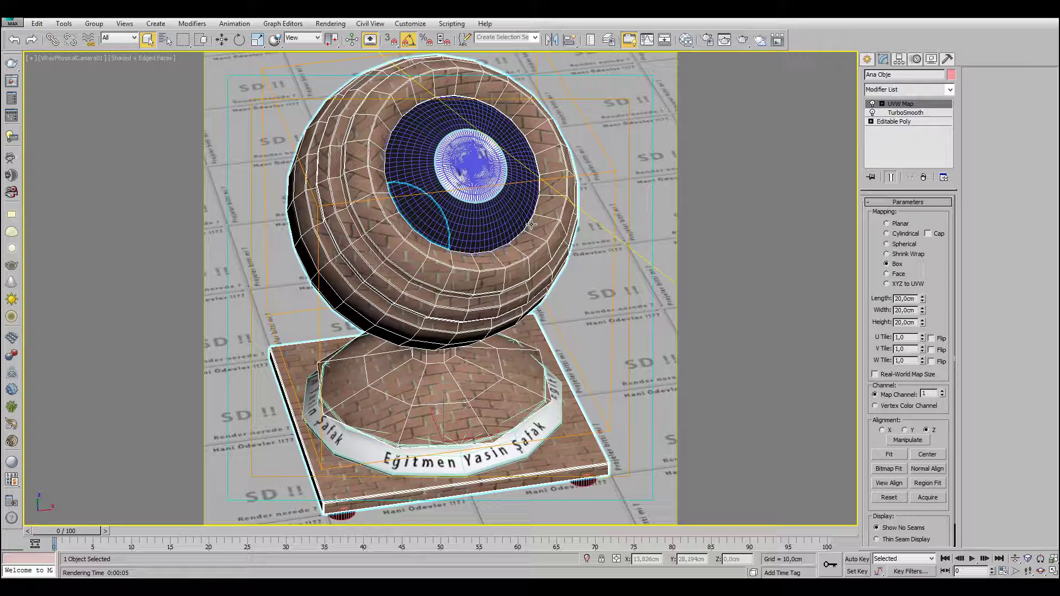
pyautogui.press('m')
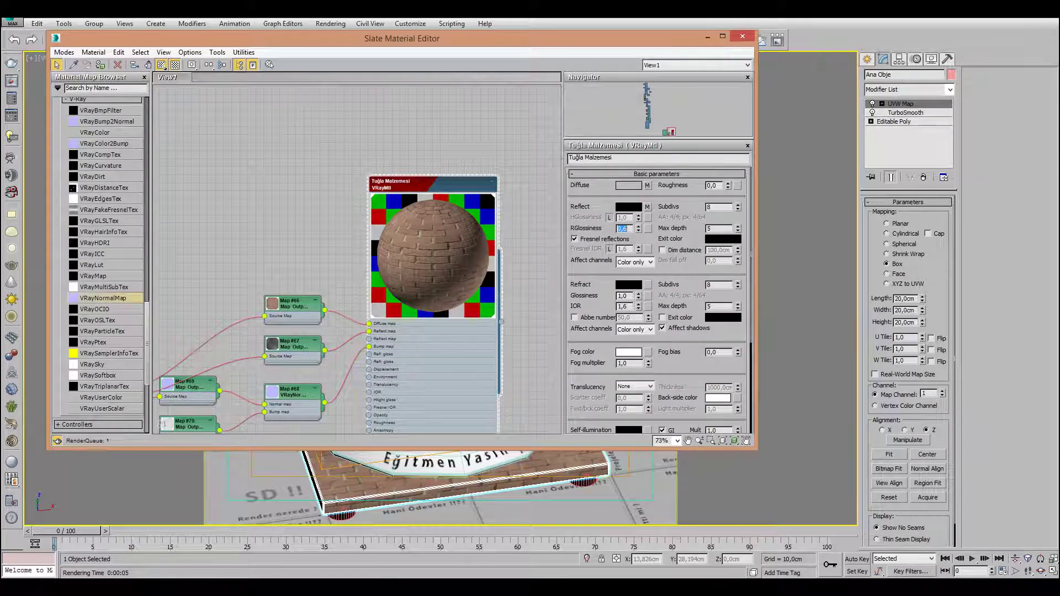
# Unlock Fresnel IOR, set it to 3, and switch the BRDF type to Ward
pyautogui.scroll(2, 408, 295)
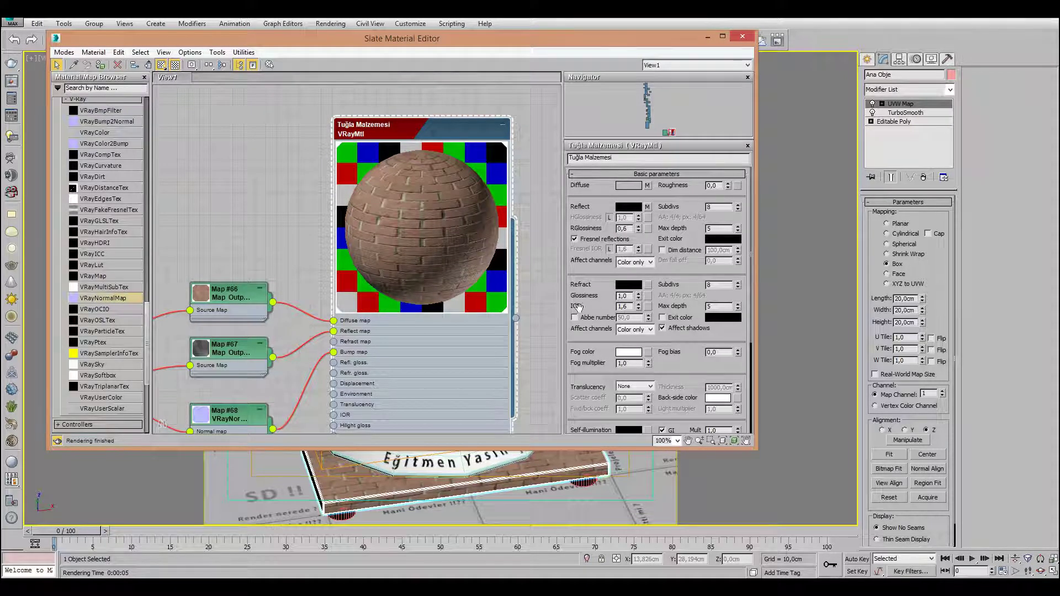
pyautogui.click(610, 249)
pyautogui.write('3')
pyautogui.press('Return')
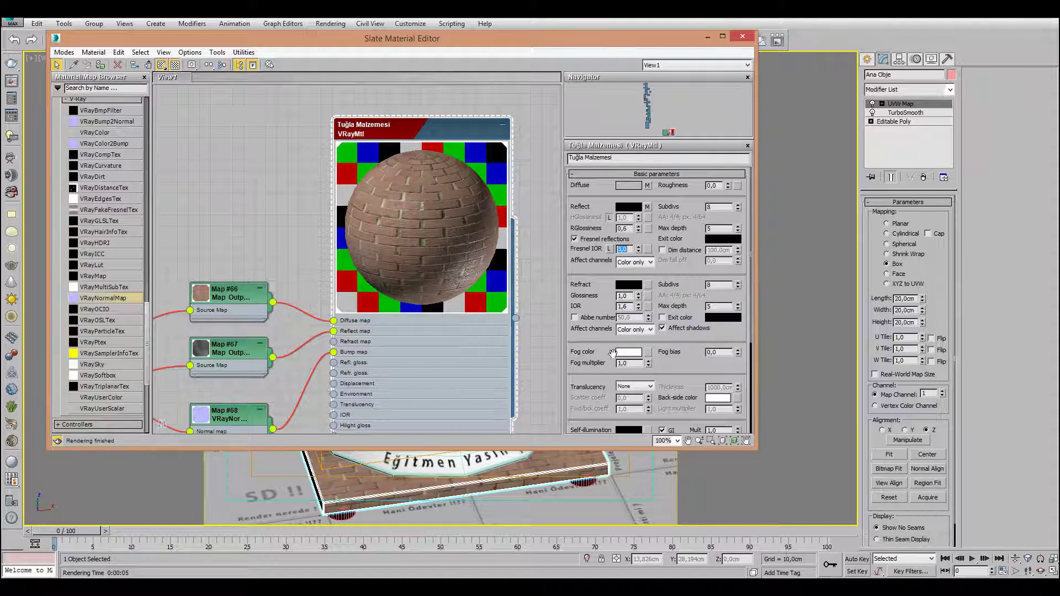
pyautogui.moveTo(613, 353); pyautogui.dragTo(613, 214)
pyautogui.click(607, 323)
pyautogui.click(577, 352)
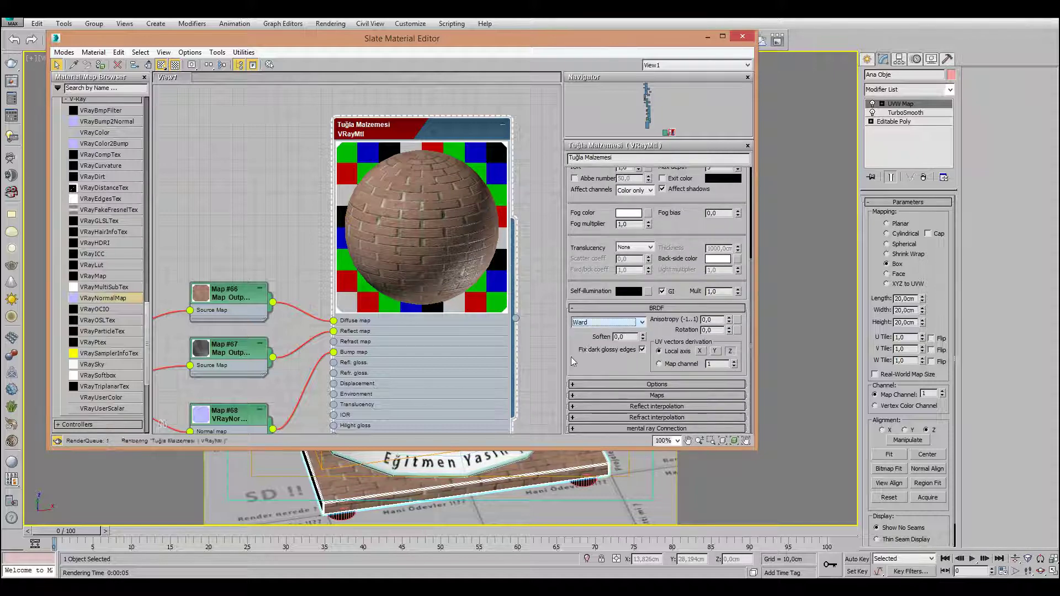
# Set the Bump amount to 60 in the Maps rollout and select the Displace amount
pyautogui.click(602, 395)
pyautogui.moveTo(596, 371); pyautogui.dragTo(597, 335)
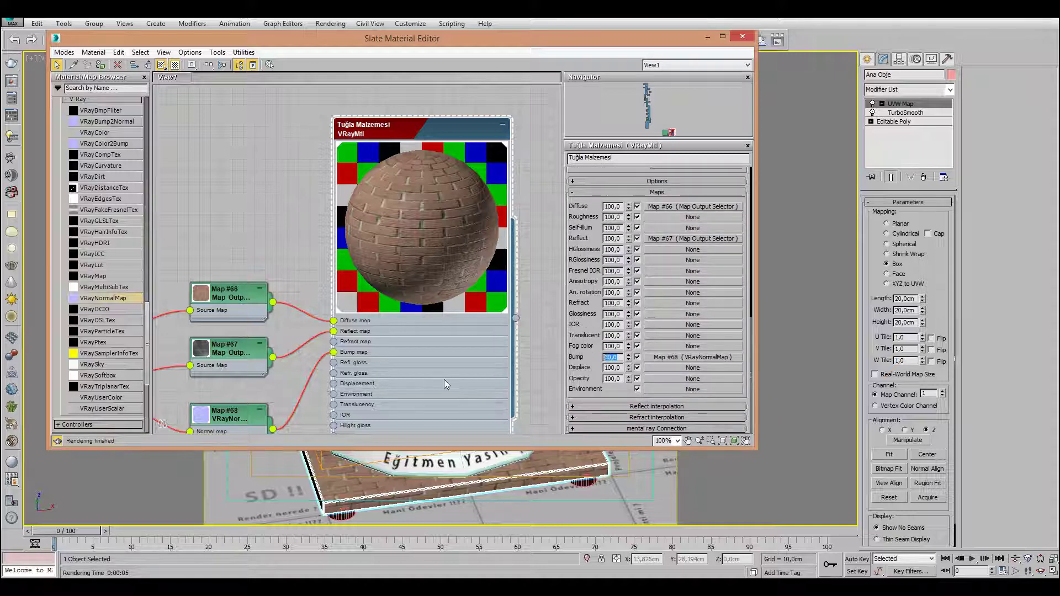
pyautogui.write('60')
pyautogui.press('Return')
pyautogui.moveTo(401, 290); pyautogui.dragTo(437, 266, button='middle')
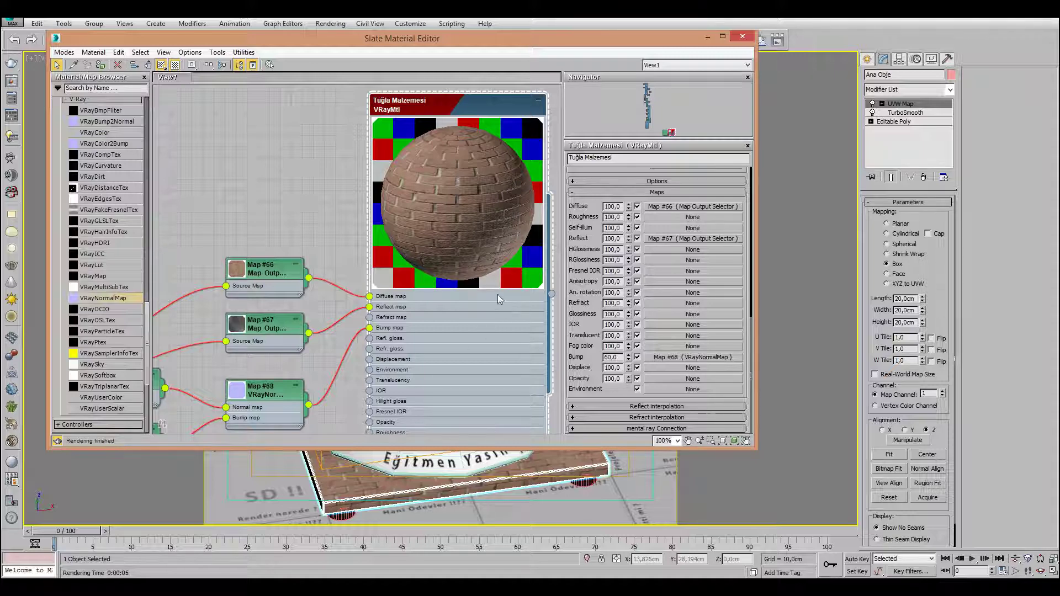
pyautogui.doubleClick(618, 368)
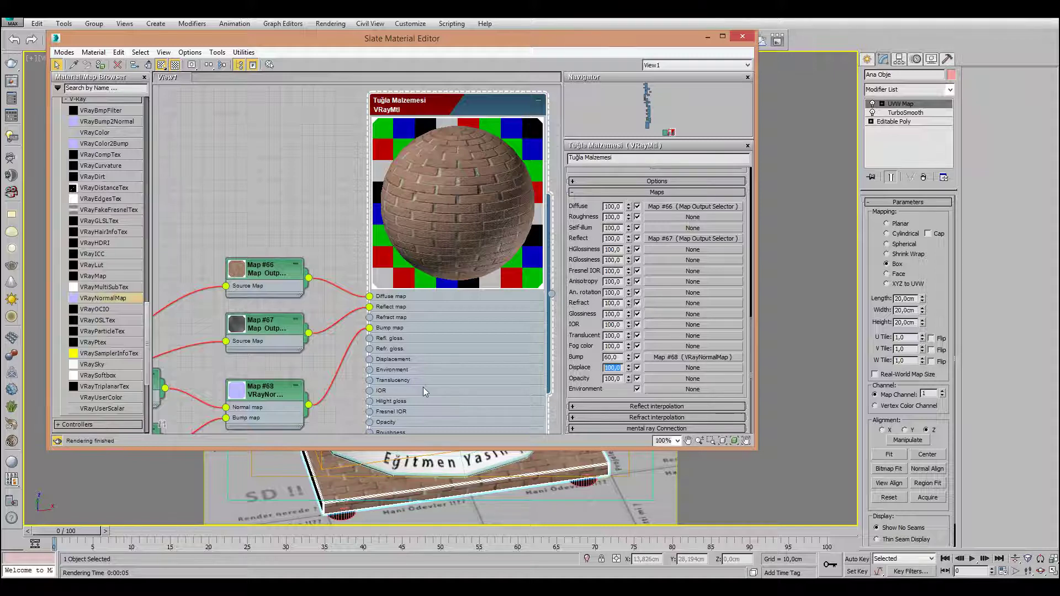
# Wire a brick Substance output, Map #75, into the Displace slot at amount 5, then close the editor
pyautogui.press('z')
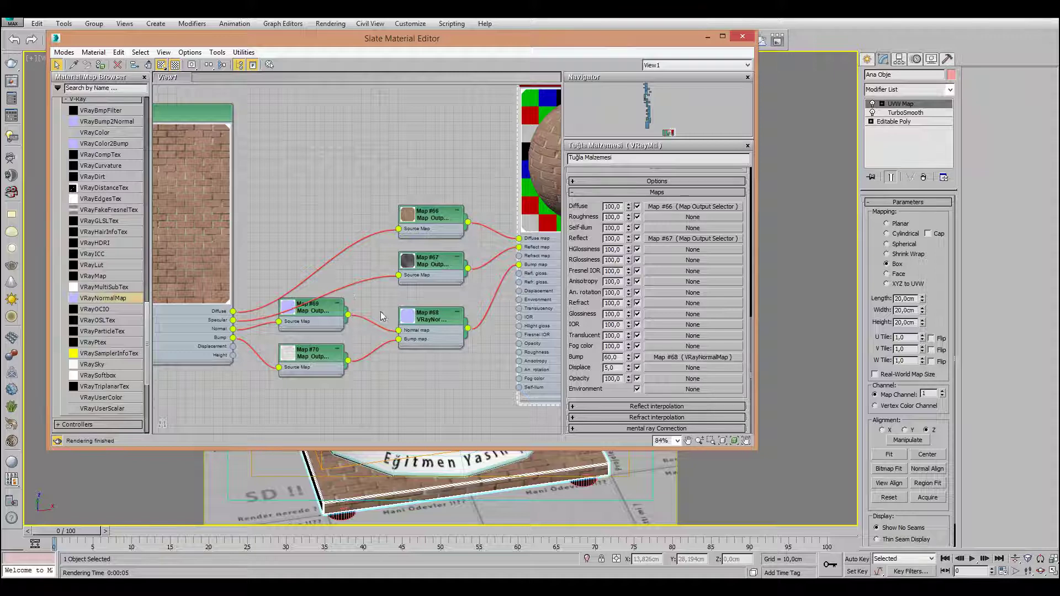
pyautogui.moveTo(377, 341)
pyautogui.mouseDown(button='middle')
pyautogui.moveTo(340, 356)
pyautogui.moveTo(385, 360)
pyautogui.moveTo(369, 342)
pyautogui.mouseUp(button='middle')
pyautogui.moveTo(406, 299); pyautogui.dragTo(355, 347, button='middle')
pyautogui.scroll(-1, 391, 315)
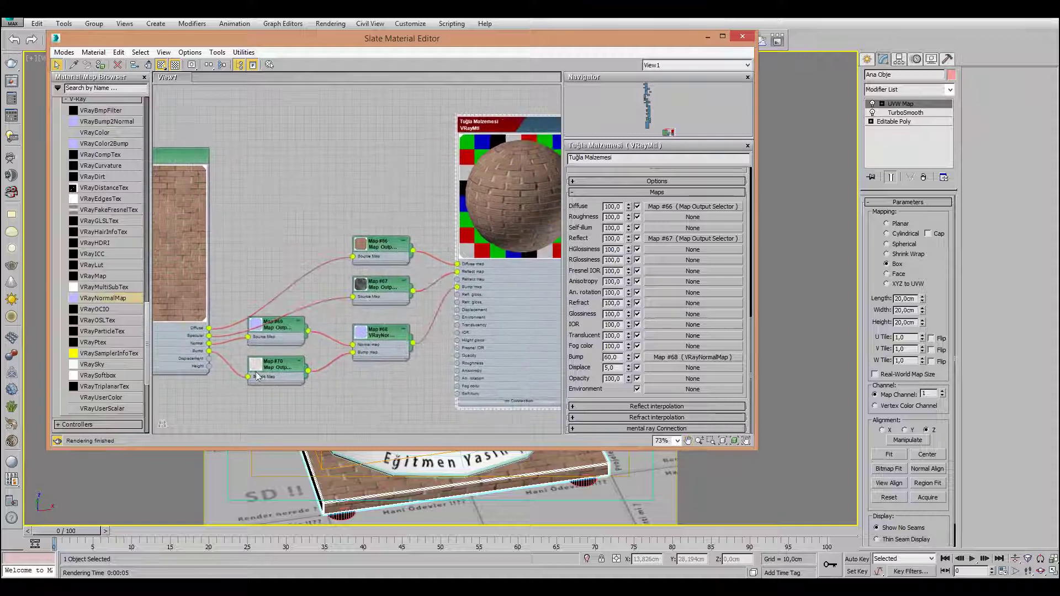
pyautogui.moveTo(208, 358); pyautogui.dragTo(459, 310)
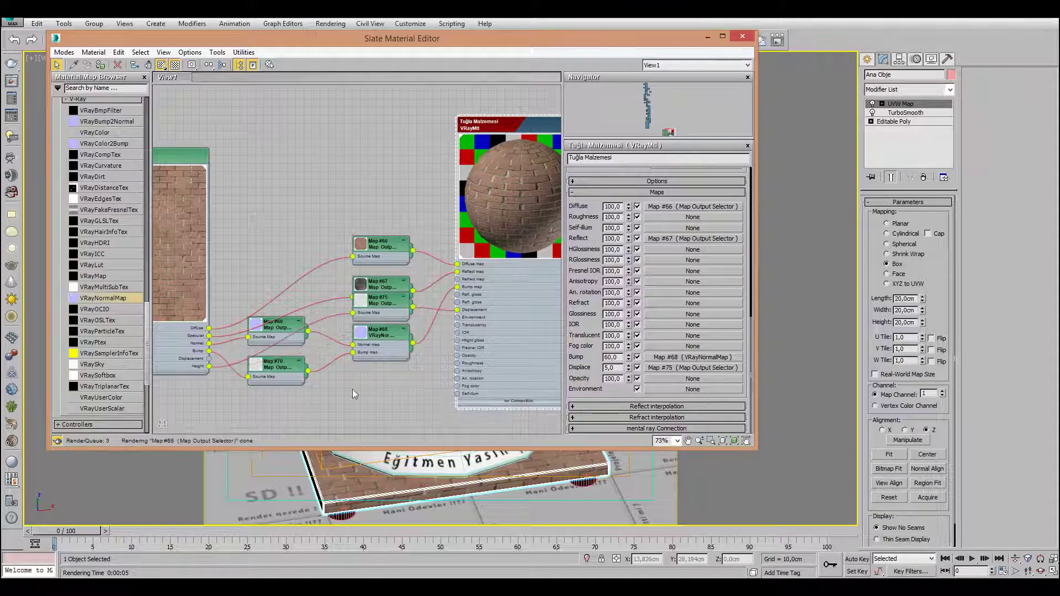
pyautogui.moveTo(381, 301); pyautogui.dragTo(341, 397)
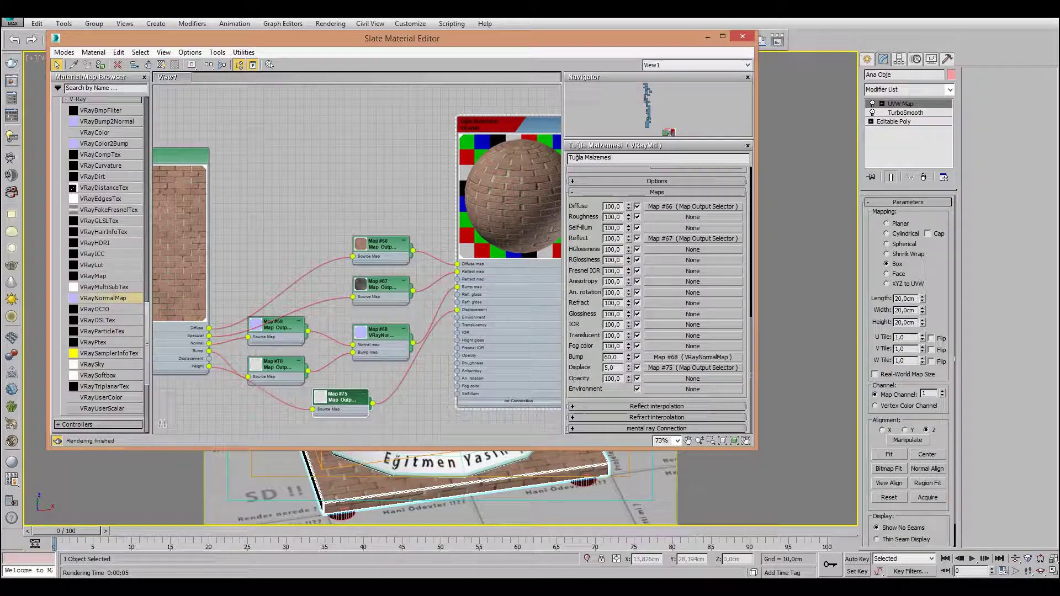
pyautogui.click(741, 38)
# Save the scene and run a production render to check the displacement
pyautogui.hotkey('ctrl', 's')
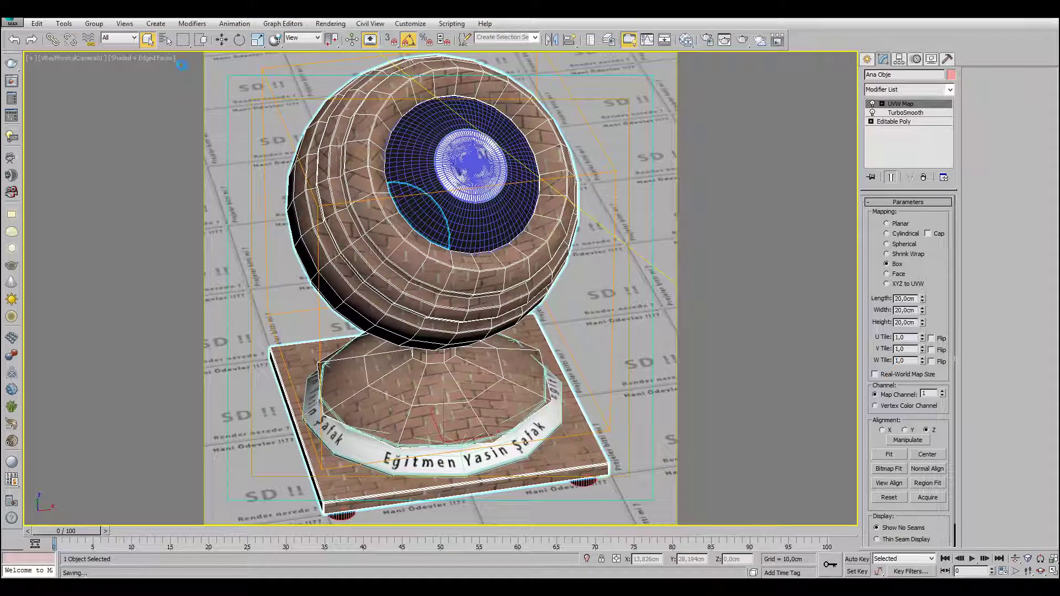
pyautogui.click(743, 40)
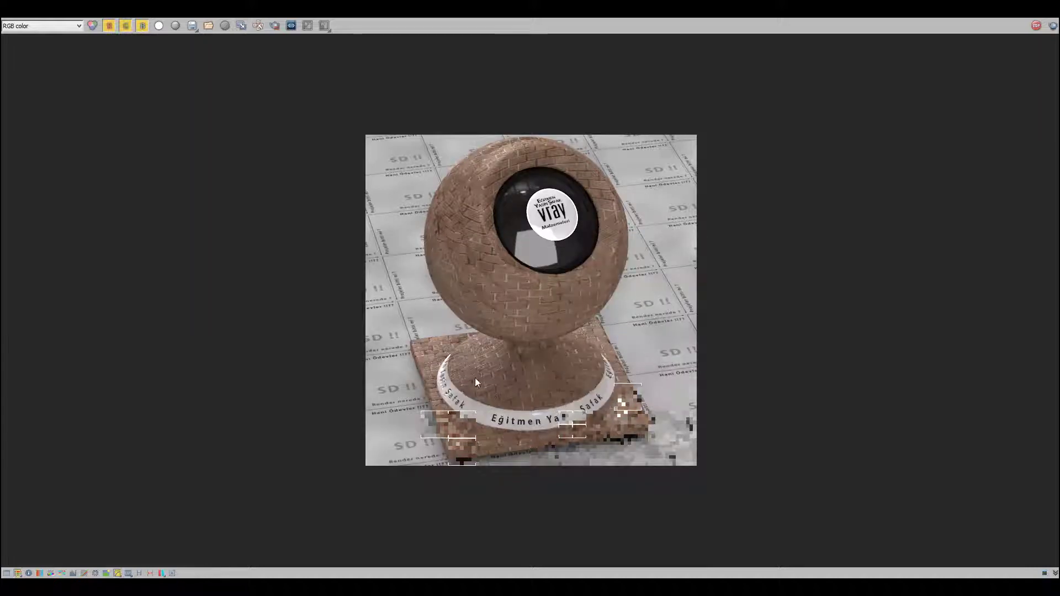
pyautogui.scroll(1, 471, 377)
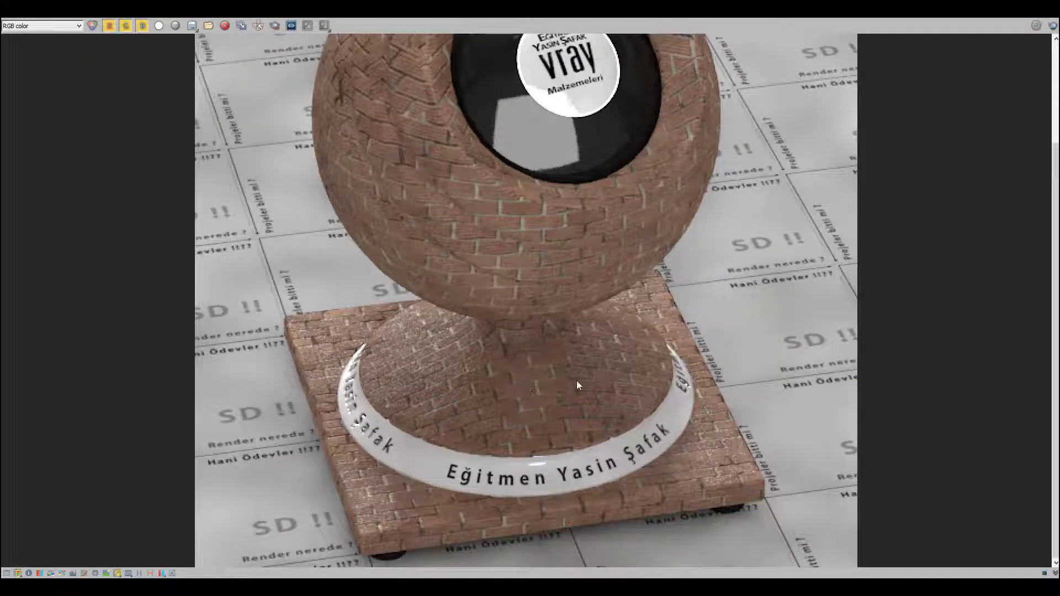
pyautogui.scroll(-1, 526, 298)
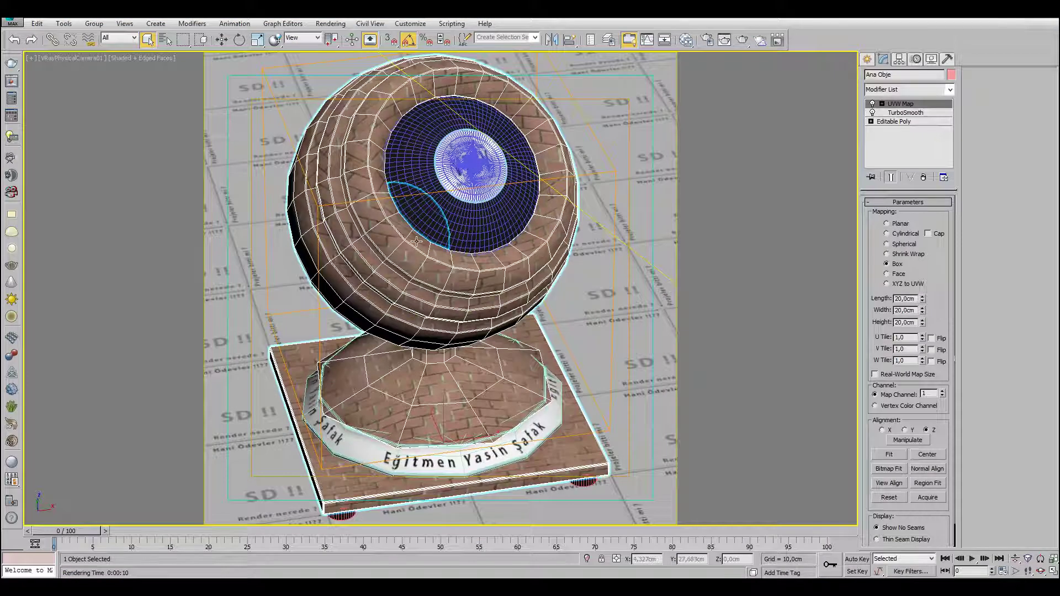
# Raise Tuğla Malzemesi's Displace amount from 5 to 15 and close the material editor
pyautogui.press('m')
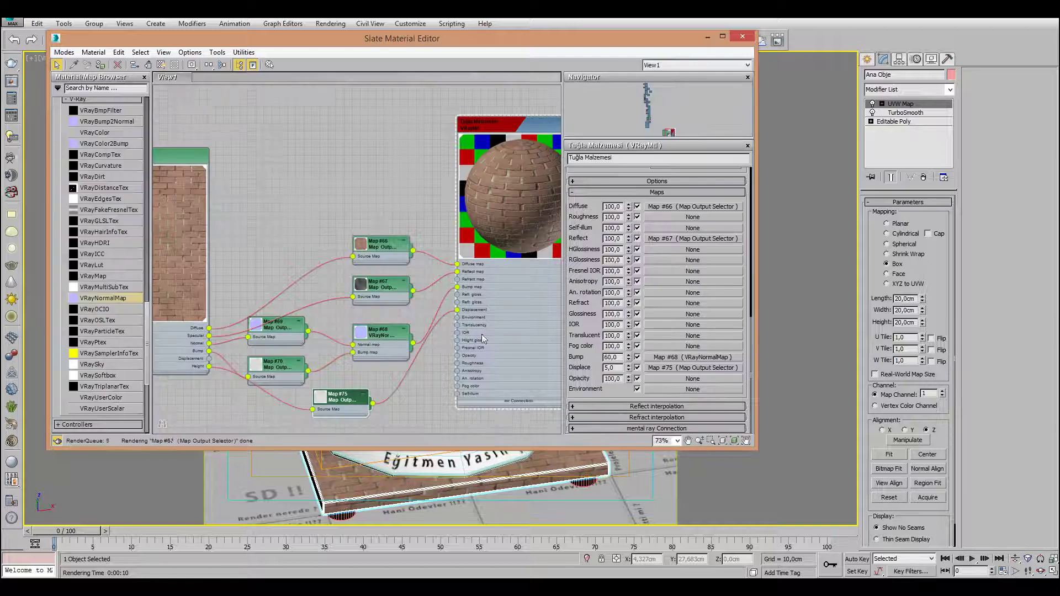
pyautogui.doubleClick(621, 367)
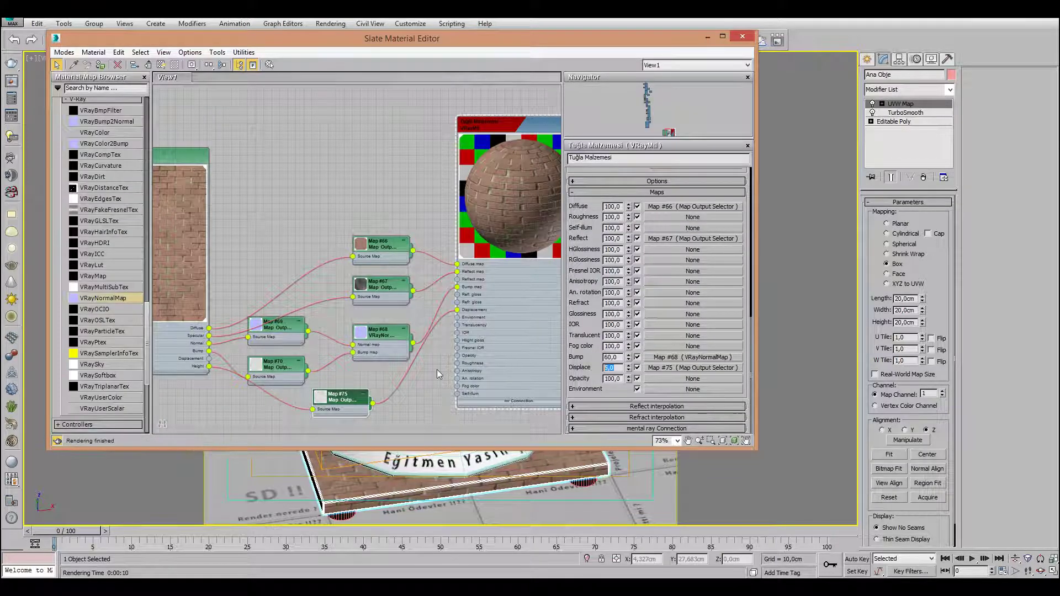
pyautogui.write('15')
pyautogui.press('Return')
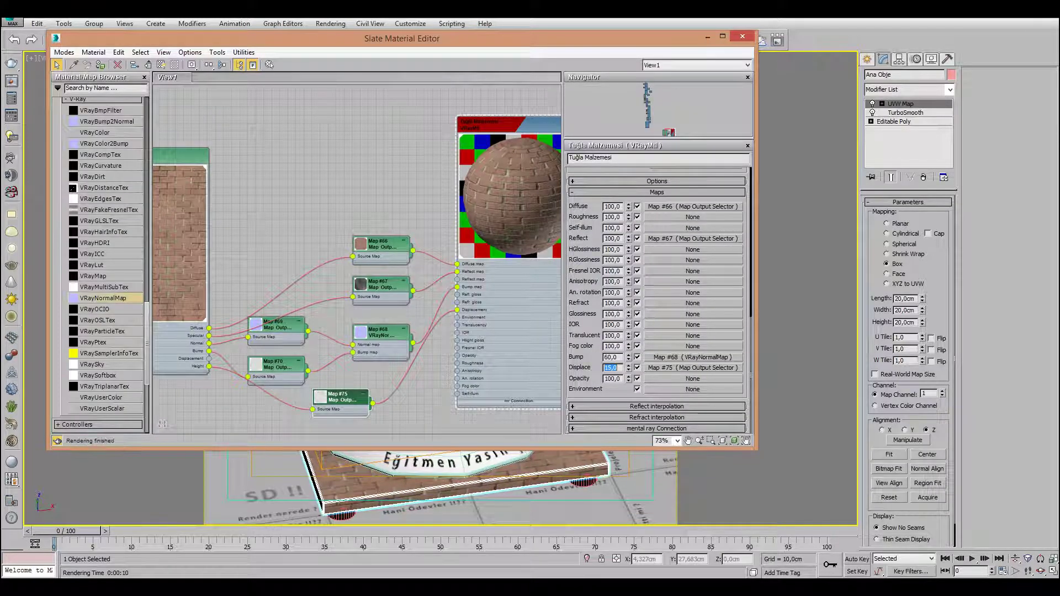
pyautogui.click(743, 37)
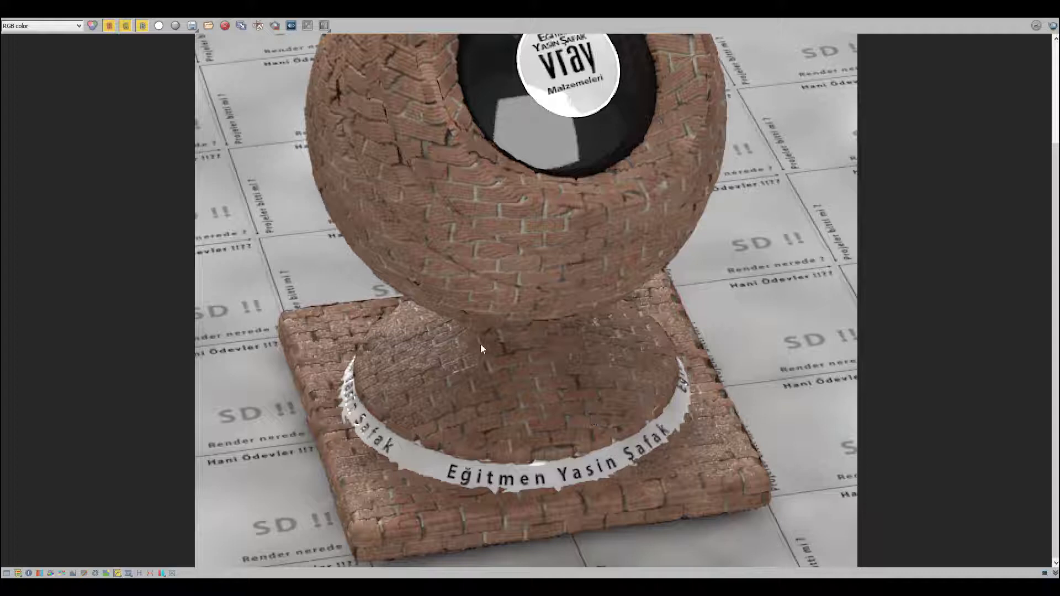
# Zoom and pan the V-Ray frame buffer to inspect the displaced brick relief and show the logo fully
pyautogui.scroll(1, 554, 218)
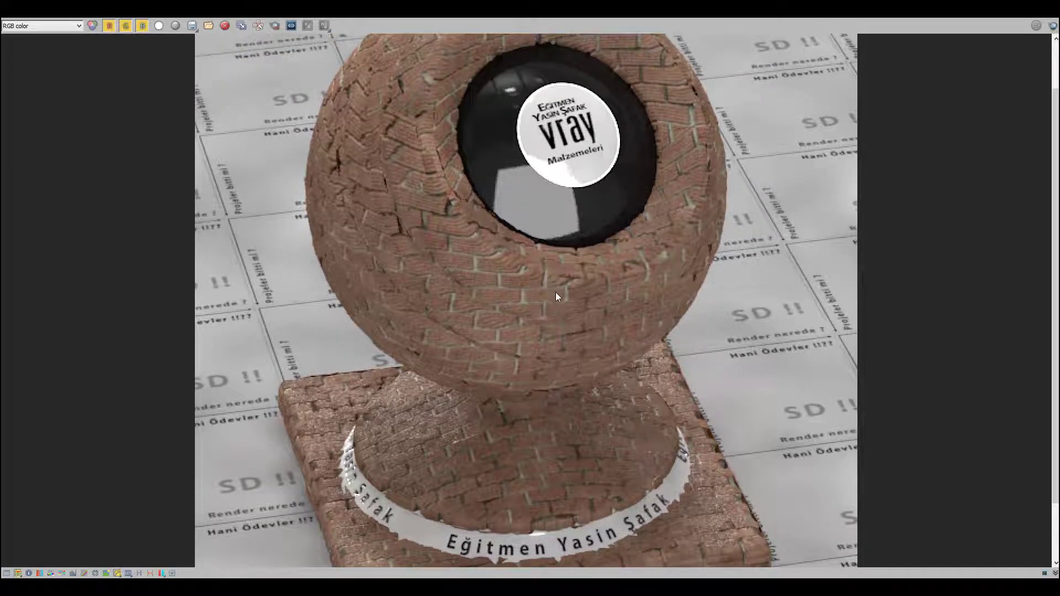
pyautogui.scroll(-2, 556, 293)
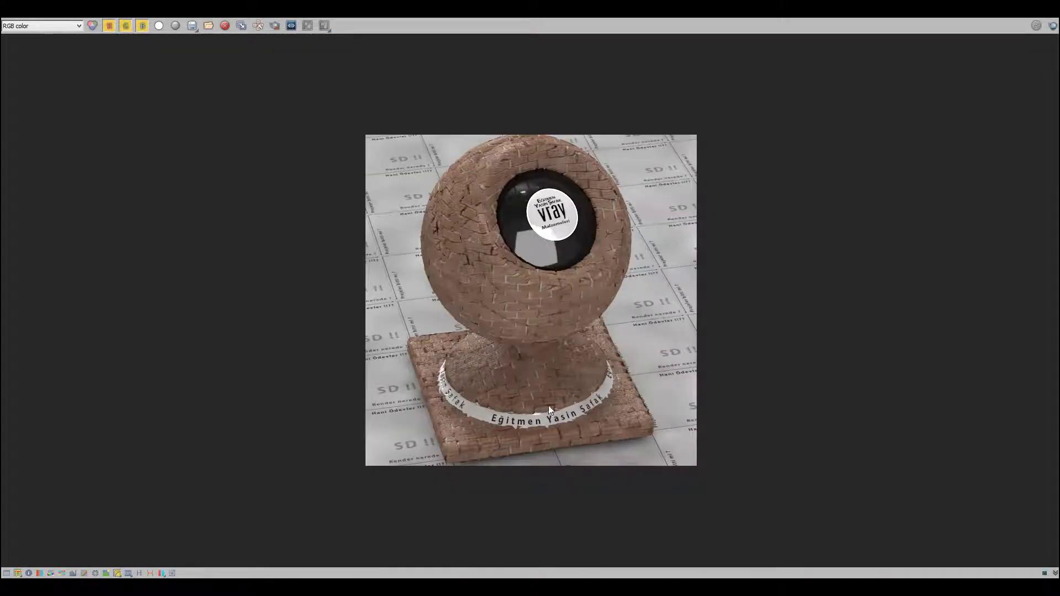
pyautogui.scroll(2, 519, 410)
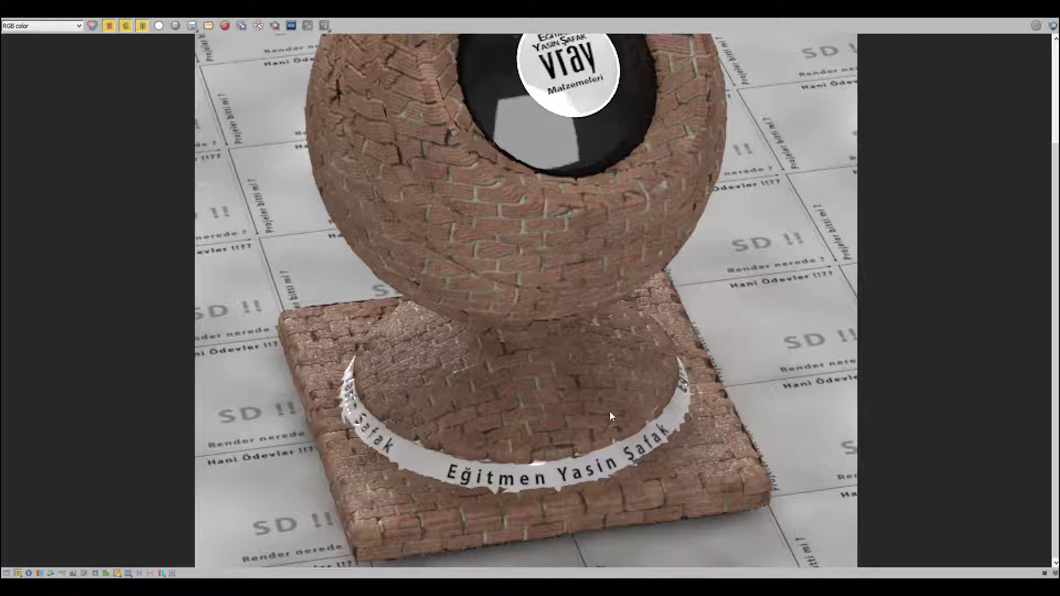
pyautogui.moveTo(531, 247); pyautogui.dragTo(539, 285, button='middle')
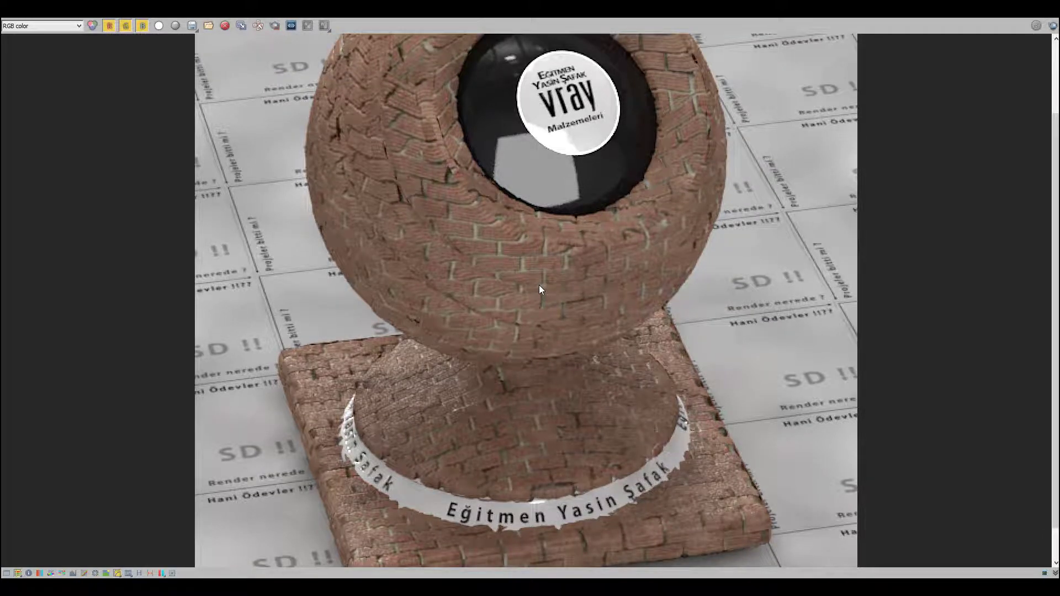
pyautogui.scroll(-4, 583, 431)
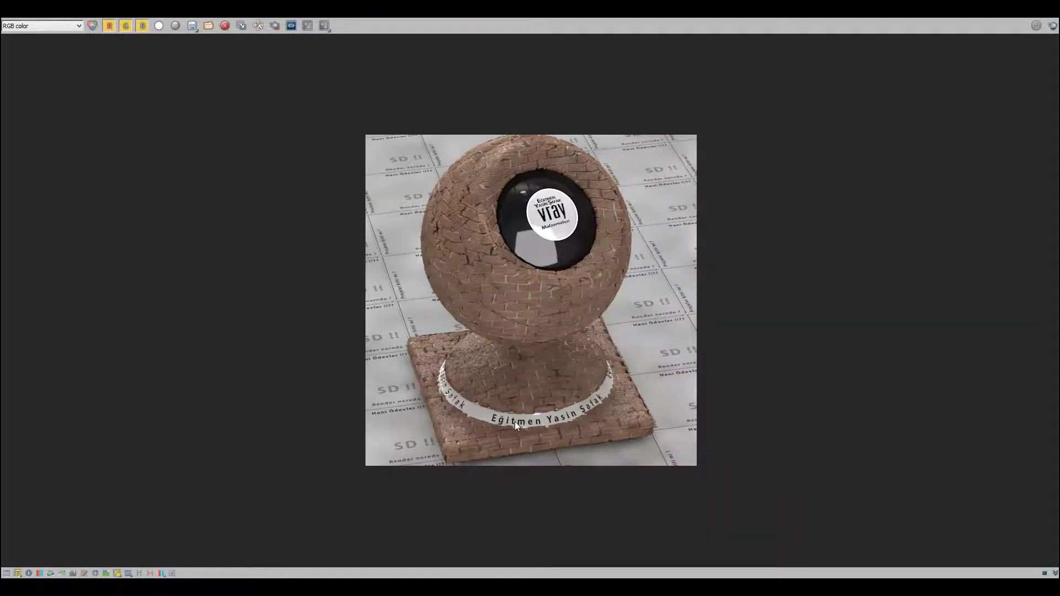
pyautogui.scroll(1, 515, 419)
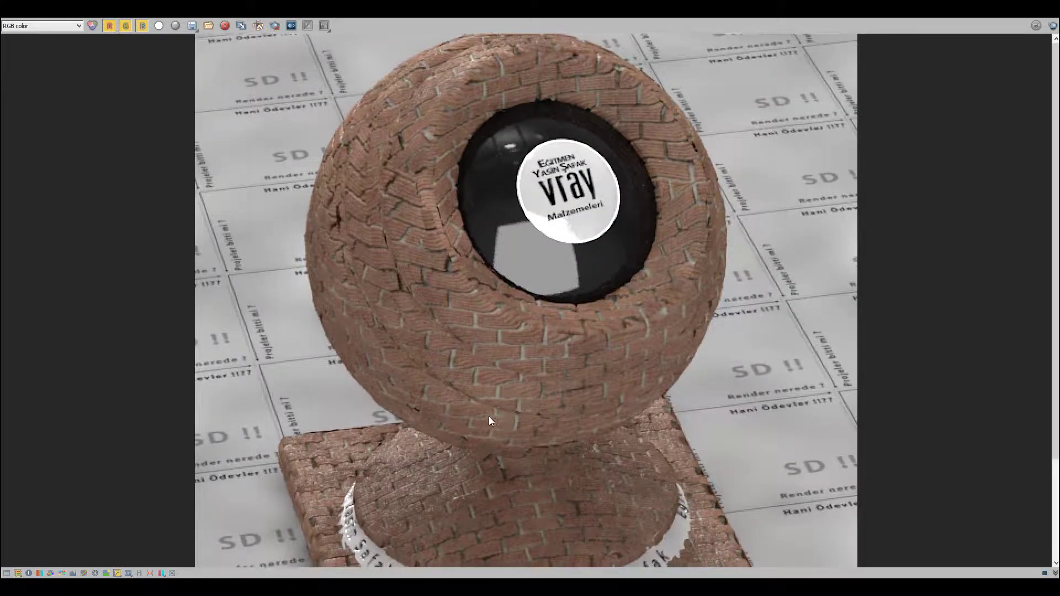
pyautogui.scroll(-1, 473, 402)
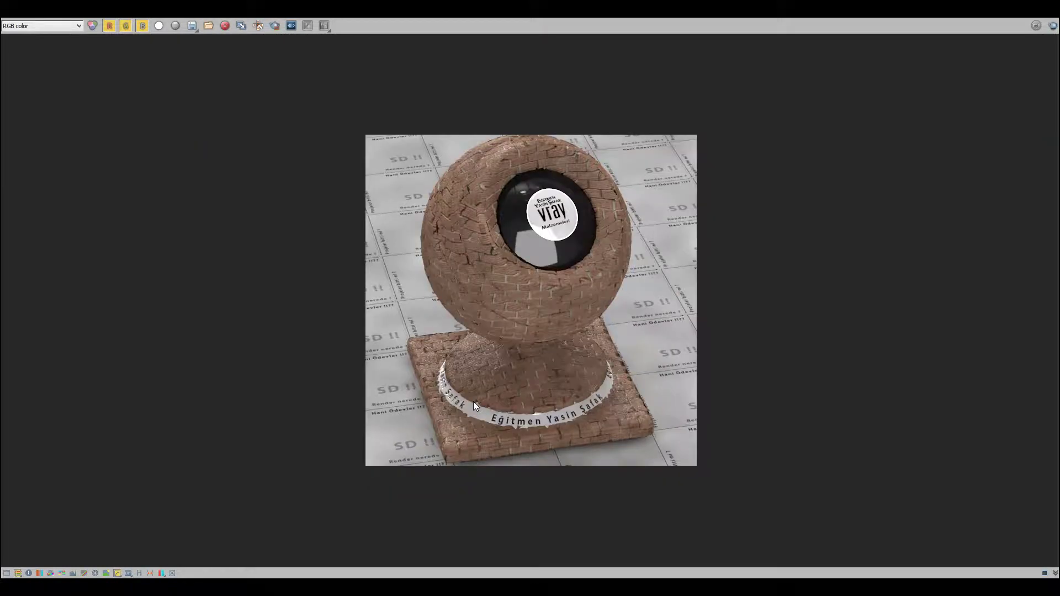